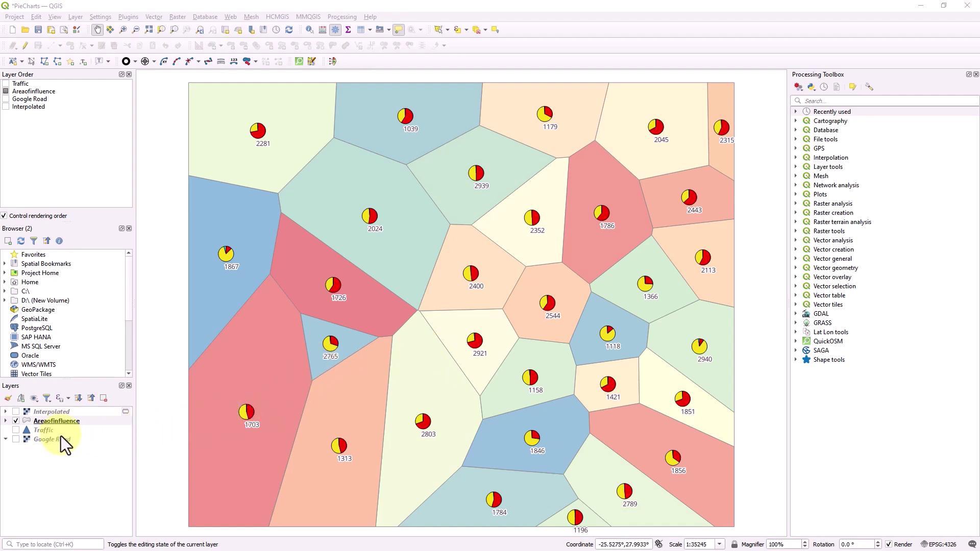
- Toggle Areaofinfluence off and back on, and open the Traffic layer's attribute table
{"action": "left_click", "coordinate": [16, 421]}
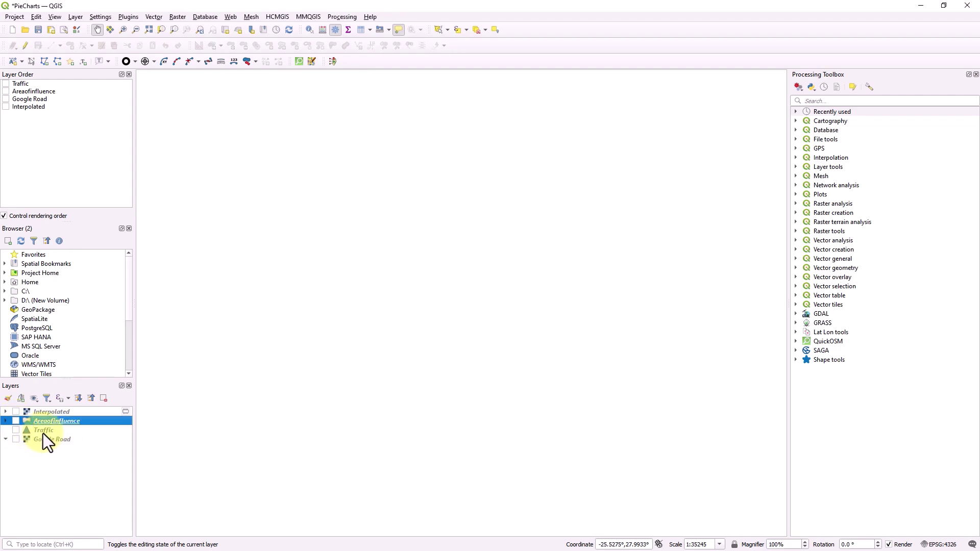
{"action": "left_click", "coordinate": [16, 422]}
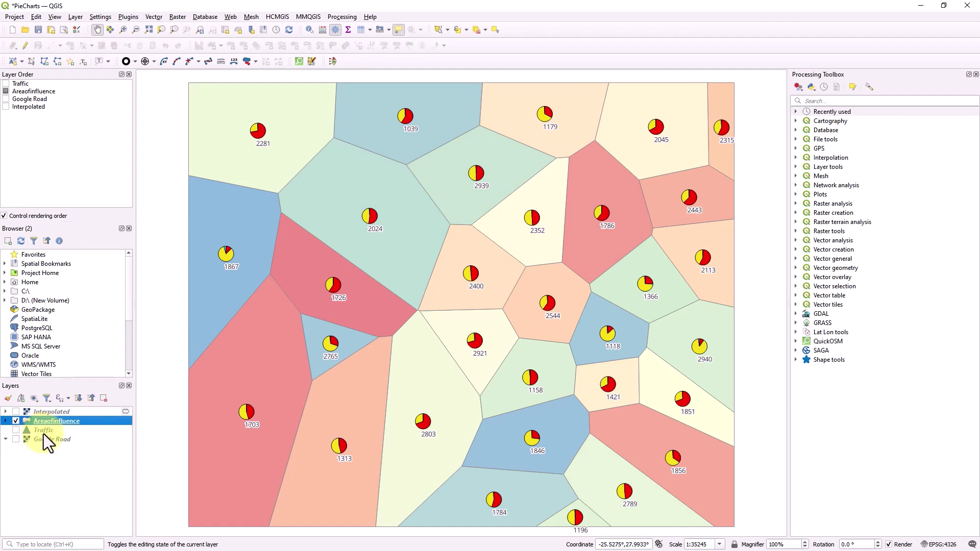
{"action": "left_click", "coordinate": [44, 432]}
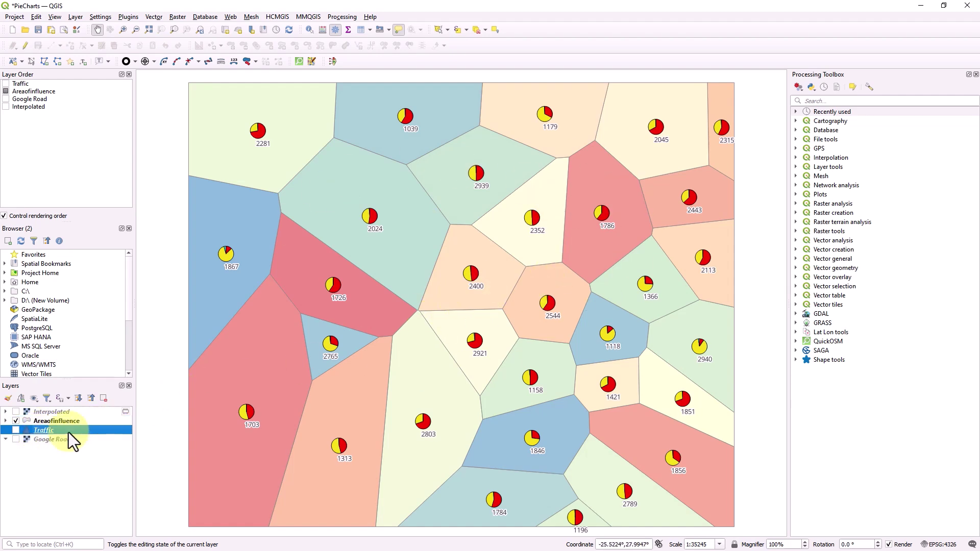
{"action": "right_click", "coordinate": [50, 433]}
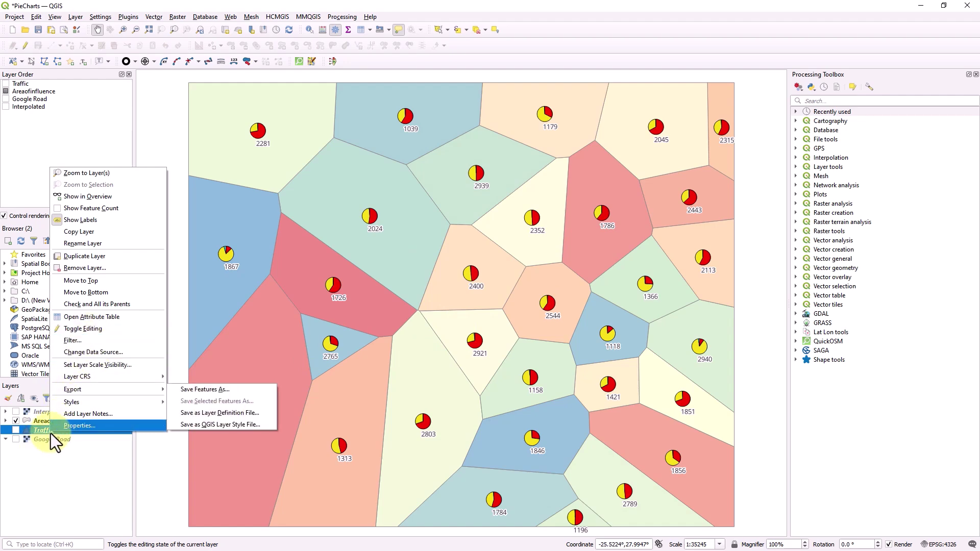
{"action": "left_click", "coordinate": [96, 320]}
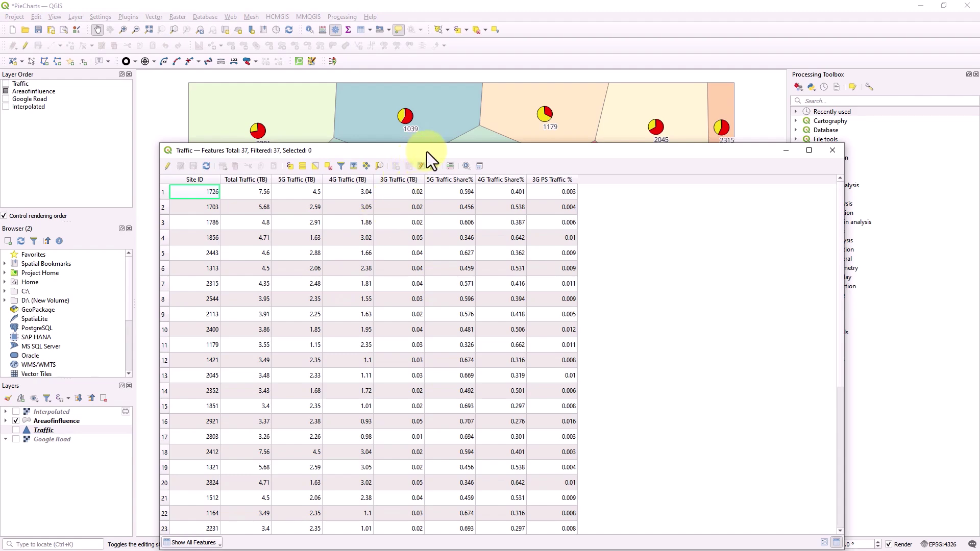
- Review the Traffic attribute table and close it, then hide Areaofinfluence and show Traffic
{"action": "left_click_drag", "start_coordinate": [427, 152], "coordinate": [682, 134]}
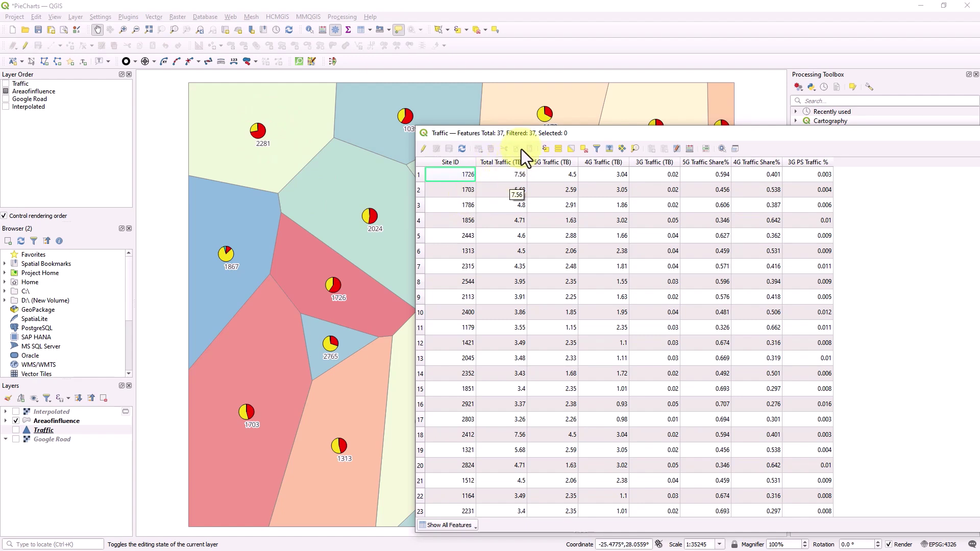
{"action": "left_click_drag", "start_coordinate": [533, 132], "coordinate": [504, 102]}
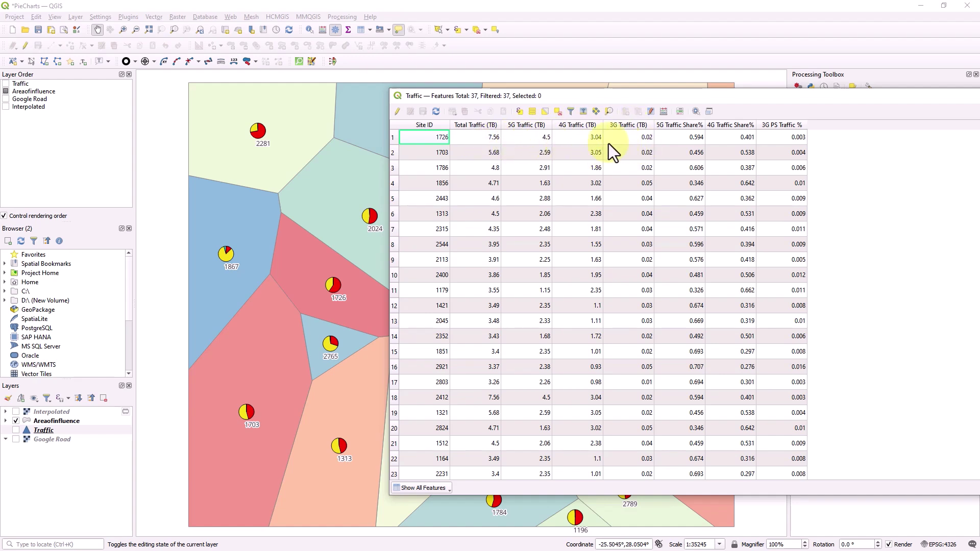
{"action": "left_click_drag", "start_coordinate": [390, 327], "coordinate": [389, 365]}
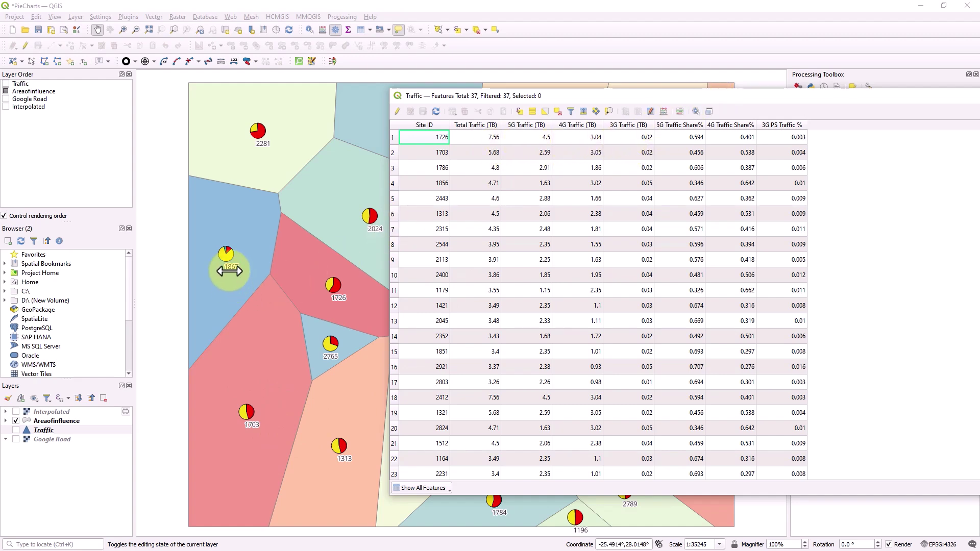
{"action": "mouse_move", "coordinate": [245, 273]}
{"action": "left_mouse_down"}
{"action": "mouse_move", "coordinate": [267, 290]}
{"action": "mouse_move", "coordinate": [267, 265]}
{"action": "mouse_move", "coordinate": [378, 262]}
{"action": "mouse_move", "coordinate": [376, 236]}
{"action": "mouse_move", "coordinate": [346, 253]}
{"action": "mouse_move", "coordinate": [247, 269]}
{"action": "left_mouse_up"}
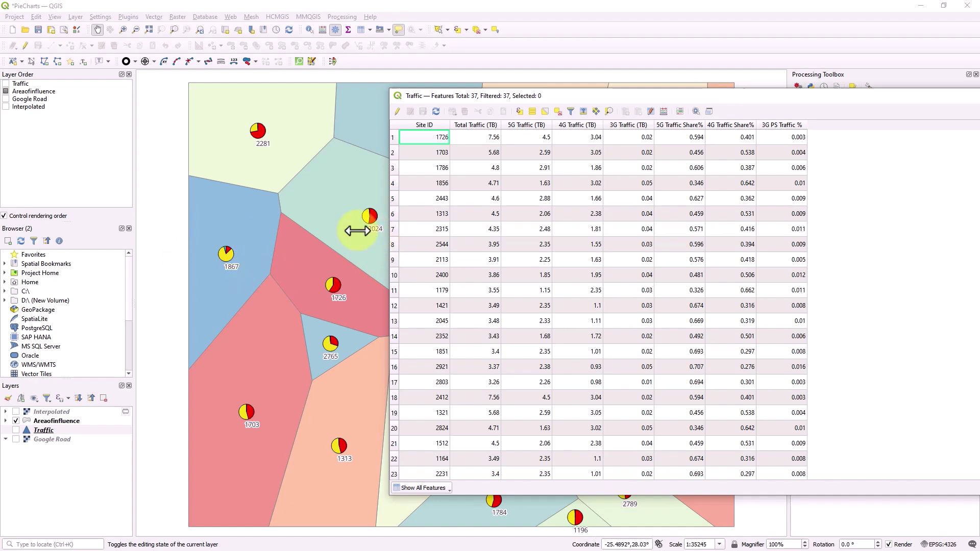
{"action": "left_click_drag", "start_coordinate": [628, 101], "coordinate": [461, 124]}
{"action": "left_click", "coordinate": [877, 108]}
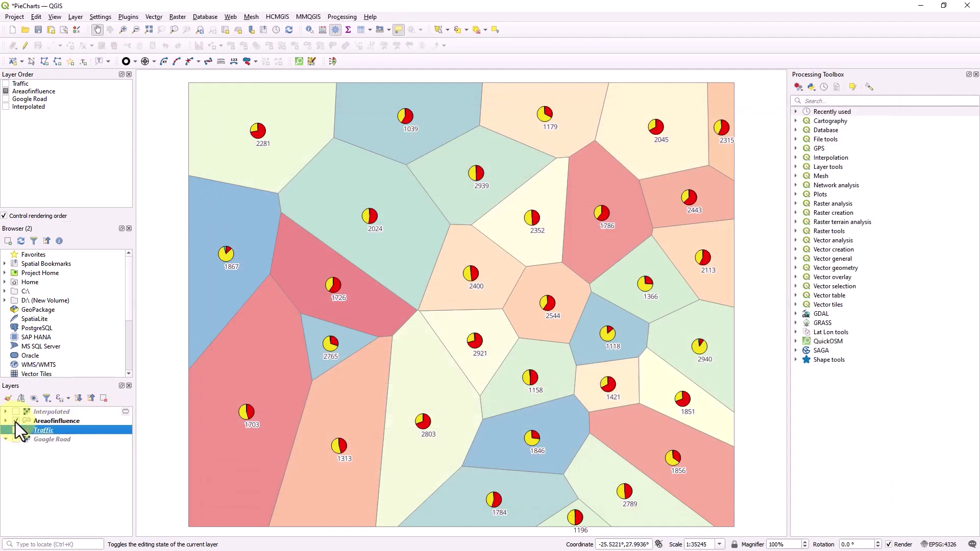
{"action": "left_click", "coordinate": [15, 421]}
{"action": "left_click", "coordinate": [16, 430]}
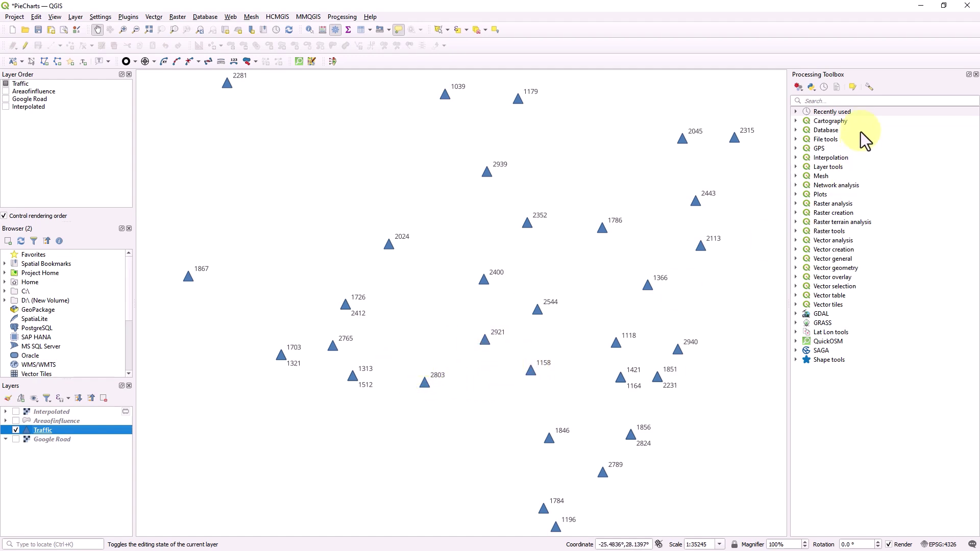
- Run Voronoi polygons, found by searching 'voro', on the Traffic points
{"action": "left_click", "coordinate": [841, 101]}
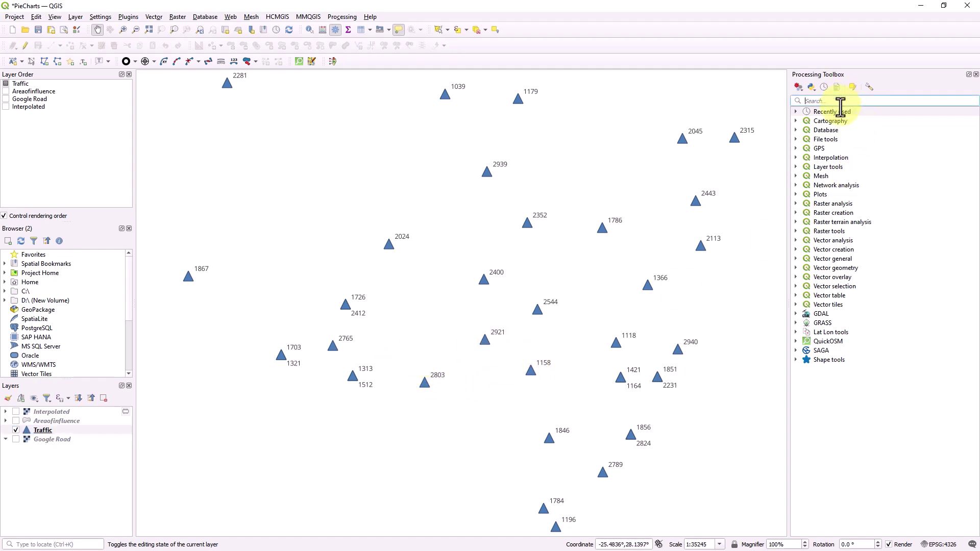
{"action": "type", "text": "voro"}
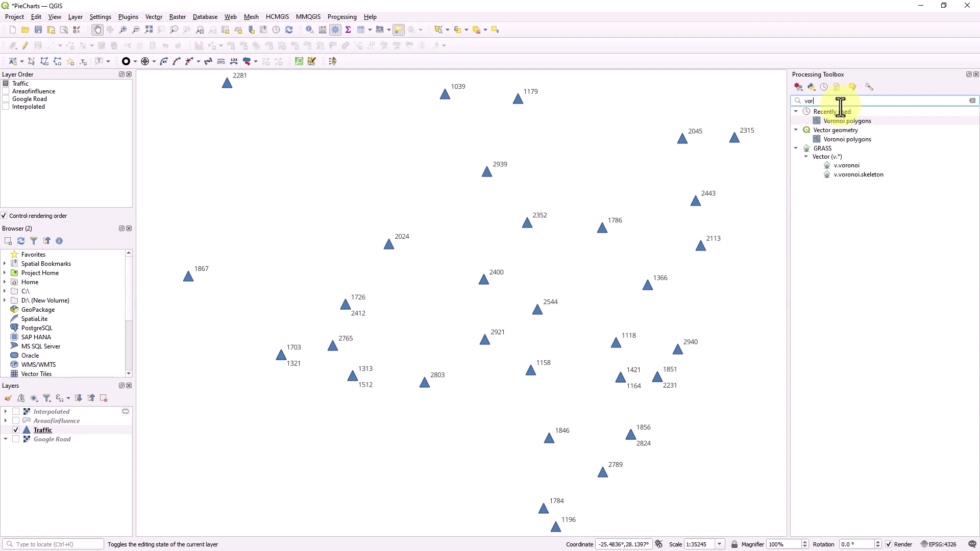
{"action": "double_click", "coordinate": [862, 120]}
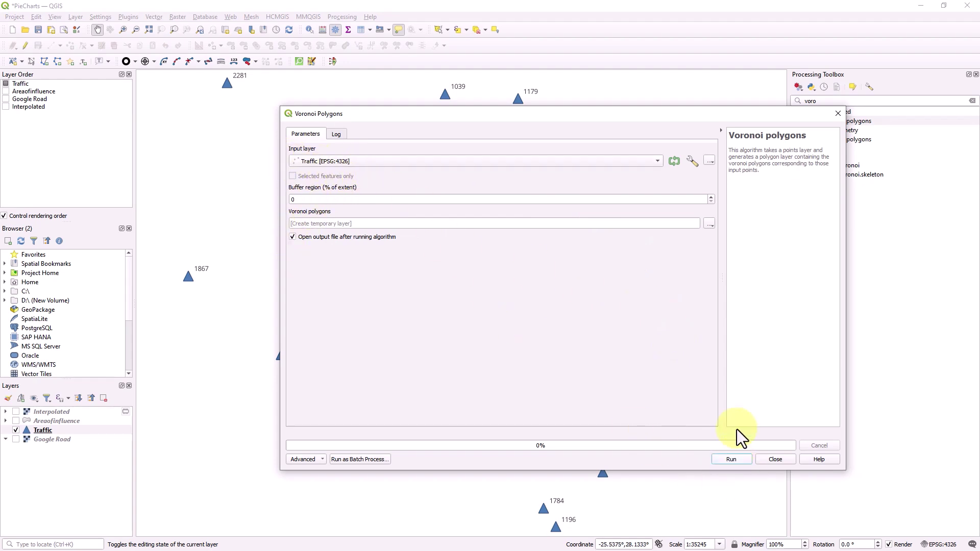
{"action": "left_click", "coordinate": [730, 459]}
{"action": "left_click", "coordinate": [837, 113]}
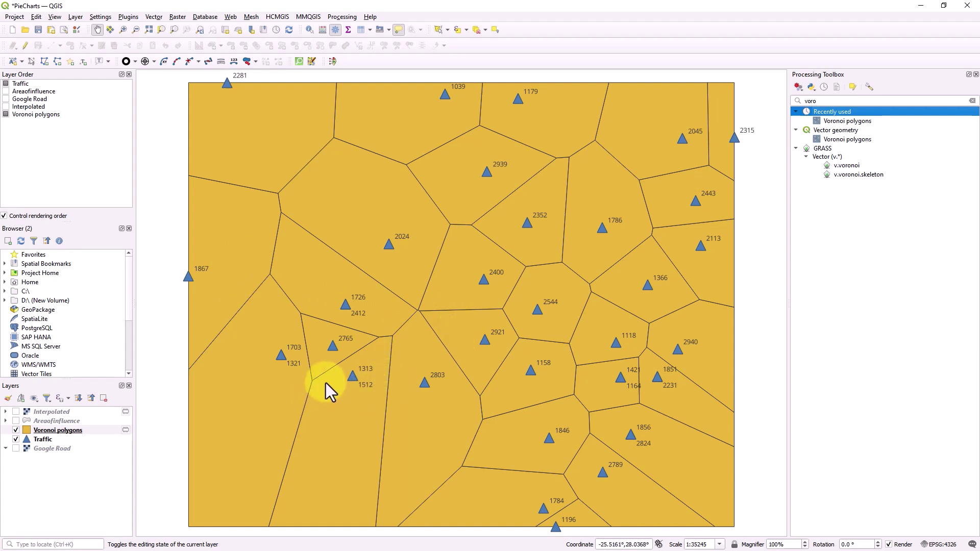
- Set Voronoi polygons symbology to Categorized by Total Traffic (TB) and classify all values
{"action": "left_click", "coordinate": [97, 431]}
{"action": "right_click", "coordinate": [90, 431]}
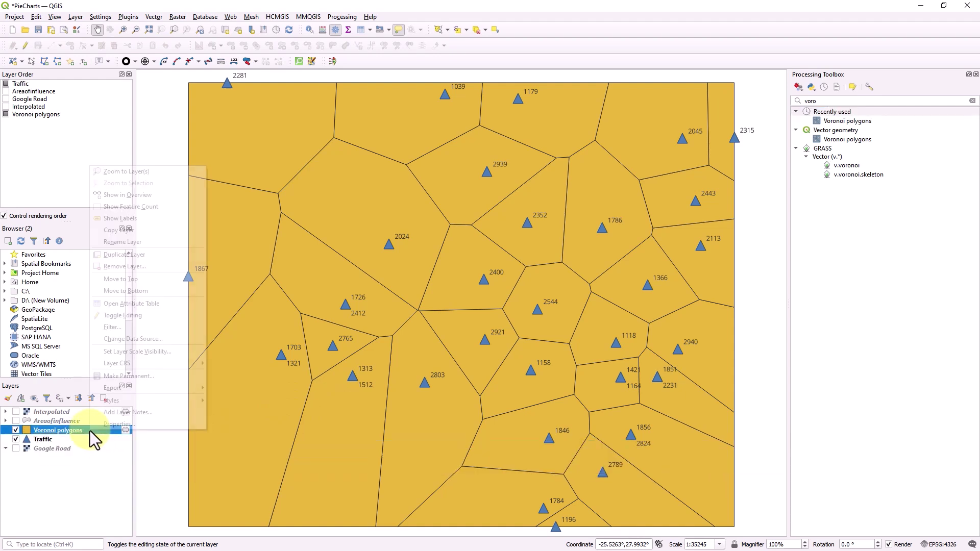
{"action": "left_click", "coordinate": [95, 433]}
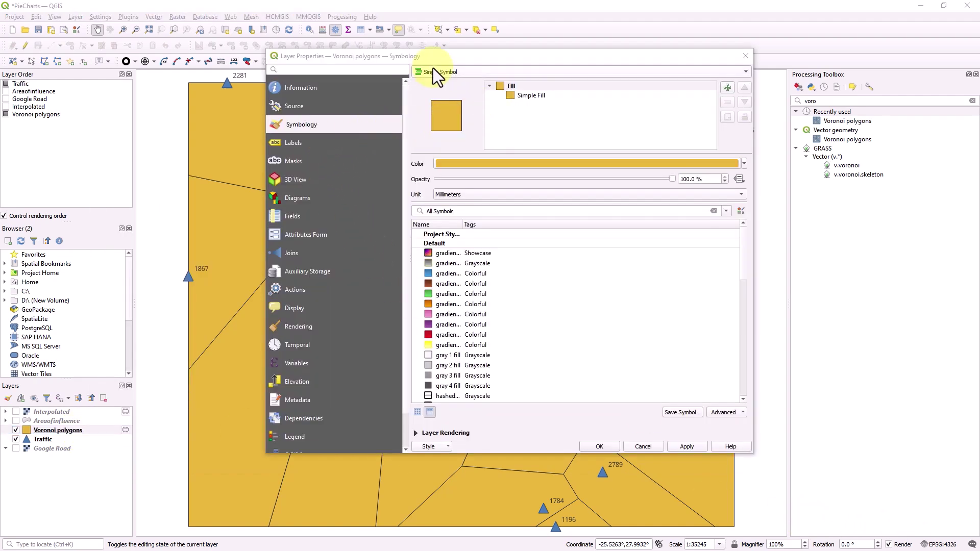
{"action": "left_click_drag", "start_coordinate": [443, 57], "coordinate": [501, 145]}
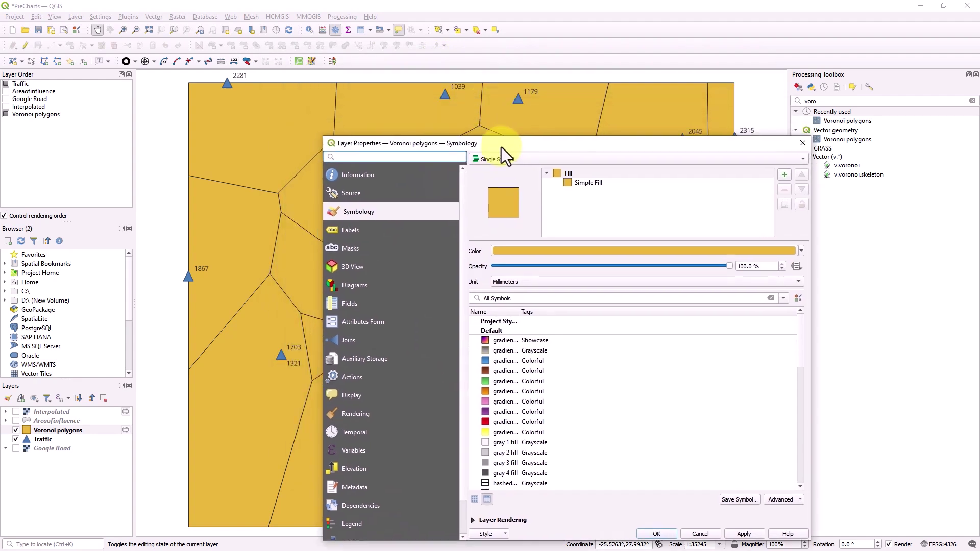
{"action": "left_click", "coordinate": [550, 161]}
{"action": "left_click", "coordinate": [536, 179]}
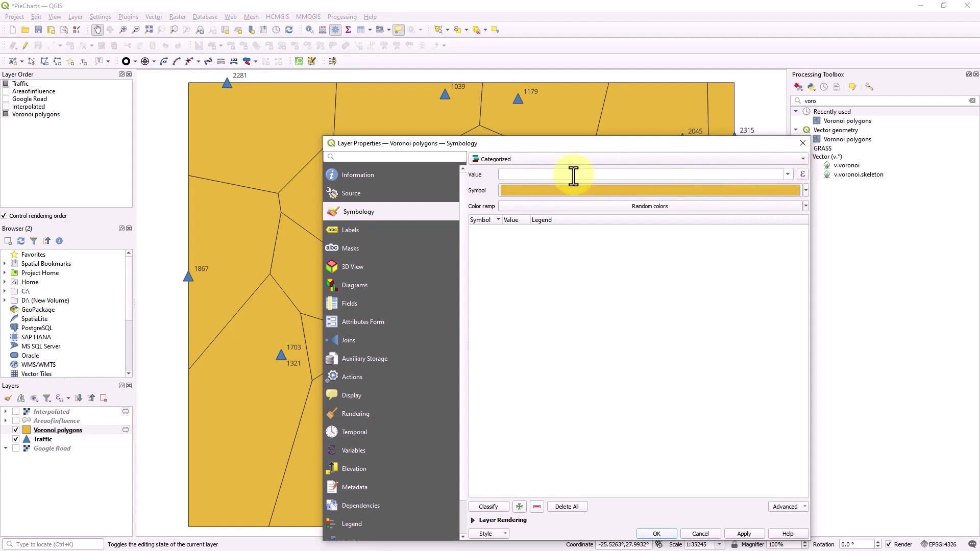
{"action": "left_click", "coordinate": [789, 178]}
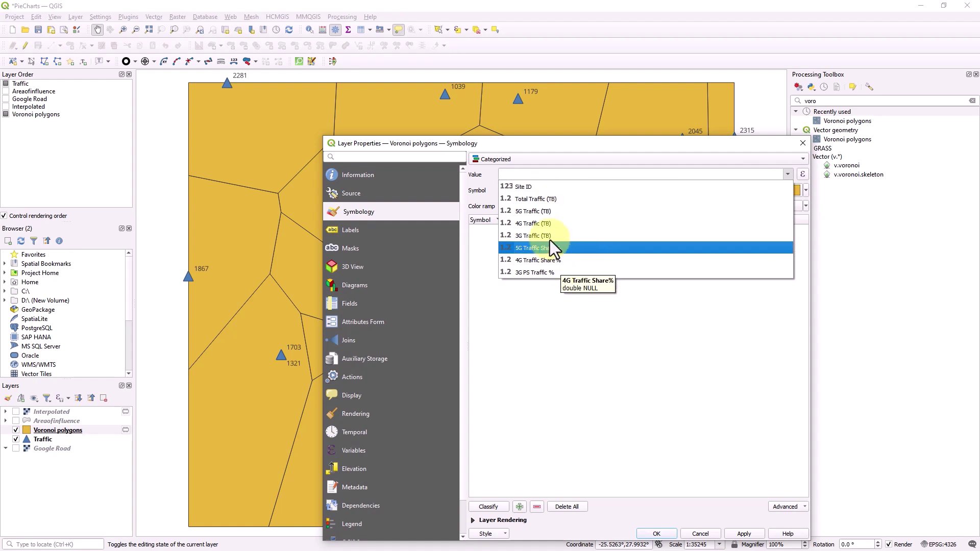
{"action": "left_click", "coordinate": [548, 200]}
{"action": "left_click_drag", "start_coordinate": [568, 142], "coordinate": [522, 107]}
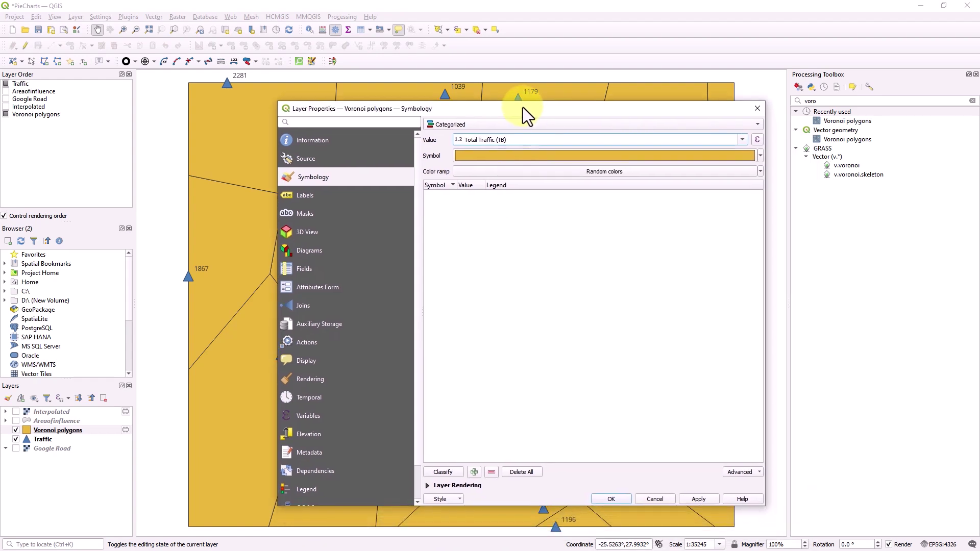
{"action": "left_click", "coordinate": [446, 475]}
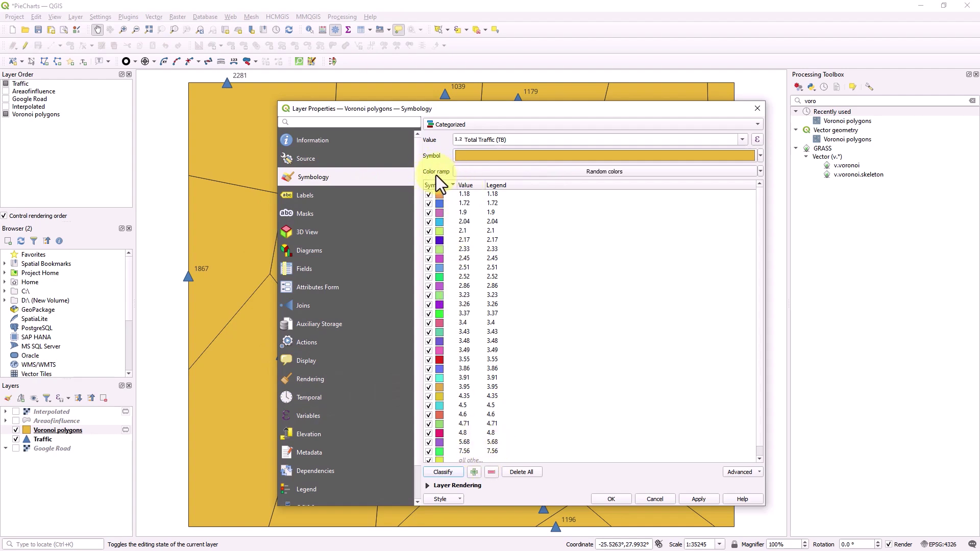
- Colour the Total Traffic categories with the reversed Spectral ramp and confirm with OK
{"action": "left_click", "coordinate": [639, 175]}
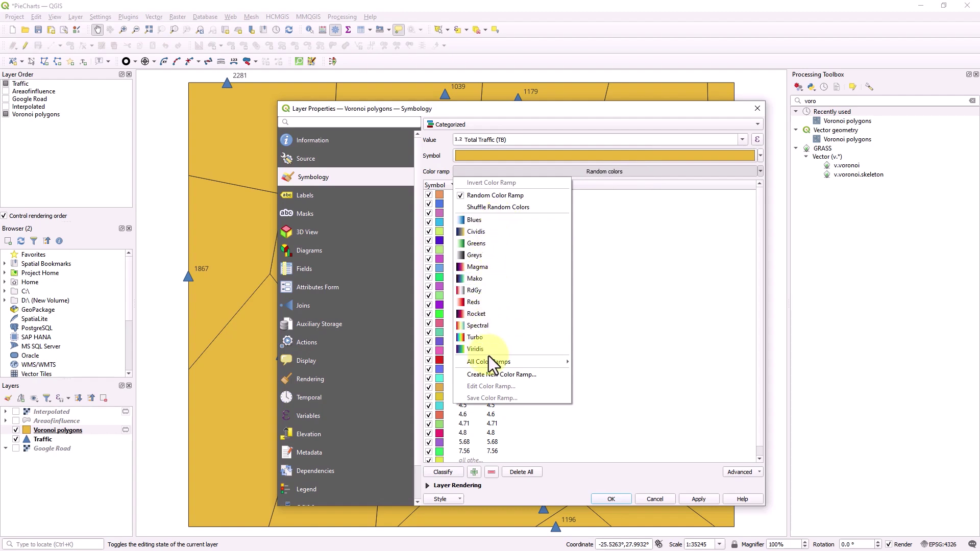
{"action": "mouse_move", "coordinate": [537, 365]}
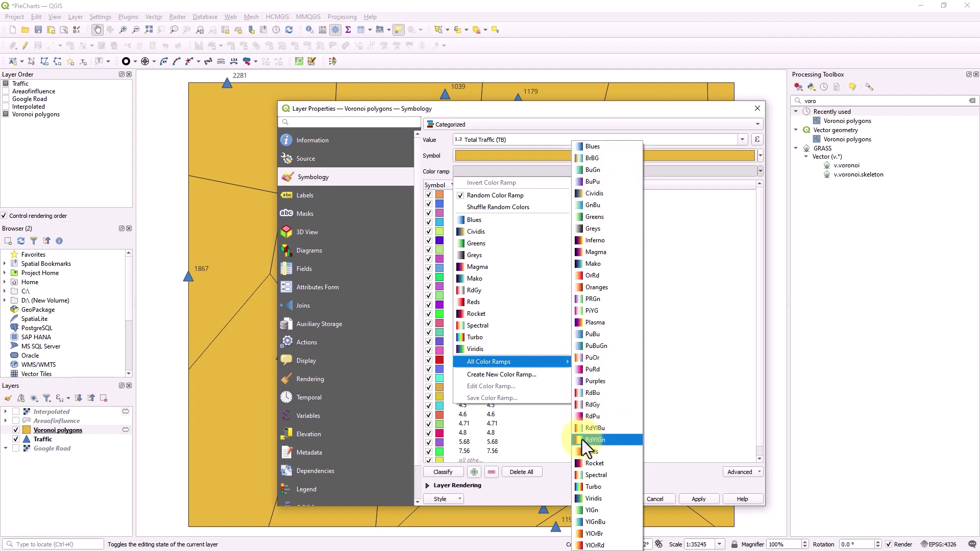
{"action": "left_click", "coordinate": [485, 326]}
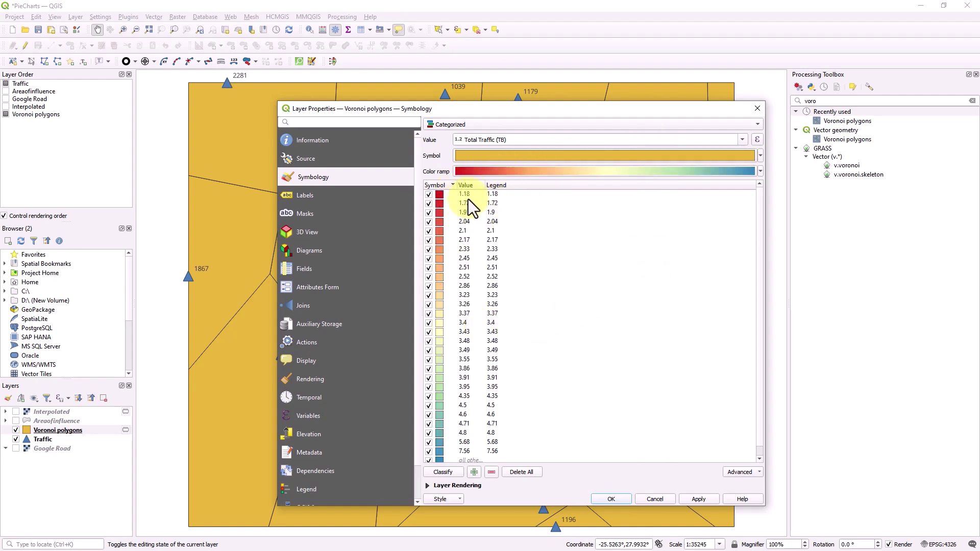
{"action": "left_click_drag", "start_coordinate": [761, 252], "coordinate": [760, 289]}
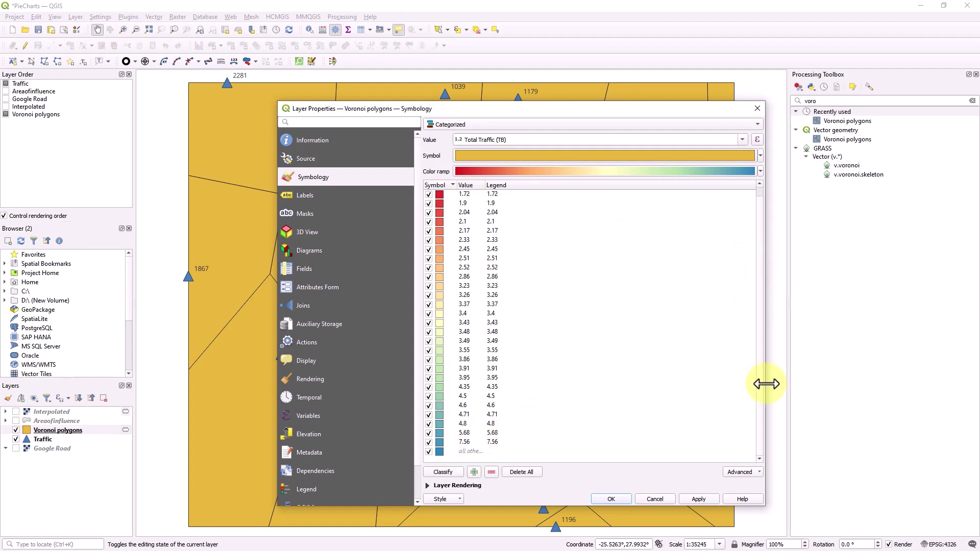
{"action": "left_click_drag", "start_coordinate": [759, 393], "coordinate": [761, 328]}
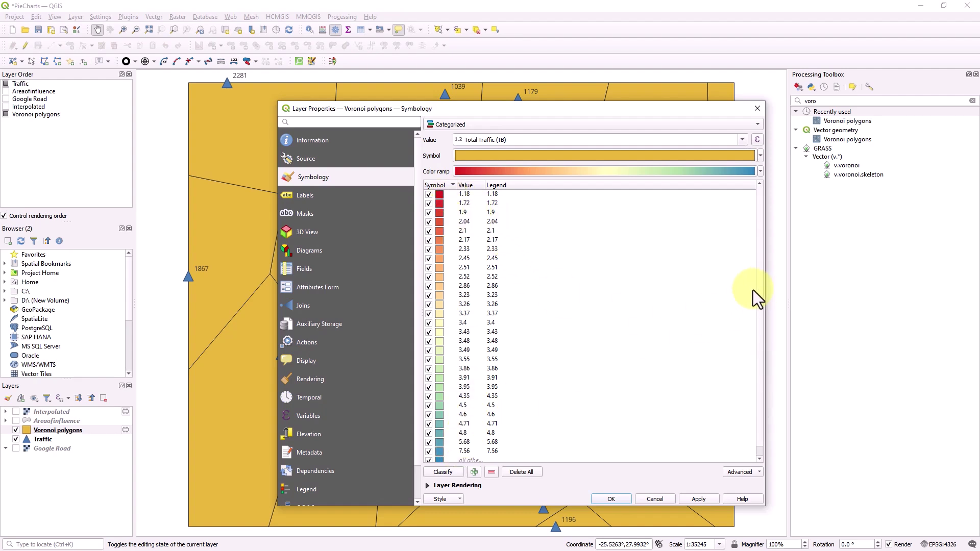
{"action": "left_click_drag", "start_coordinate": [760, 292], "coordinate": [758, 323]}
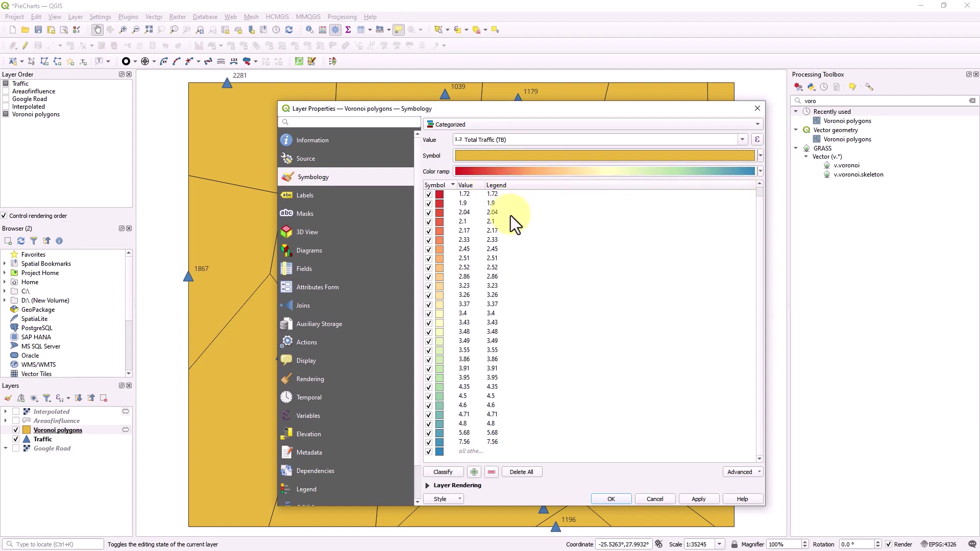
{"action": "left_click", "coordinate": [761, 172]}
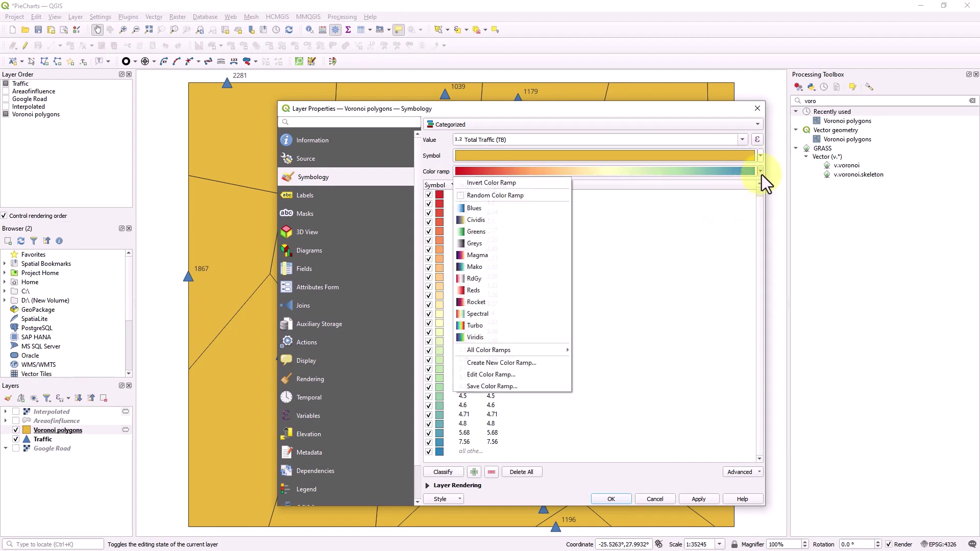
{"action": "left_click", "coordinate": [504, 185]}
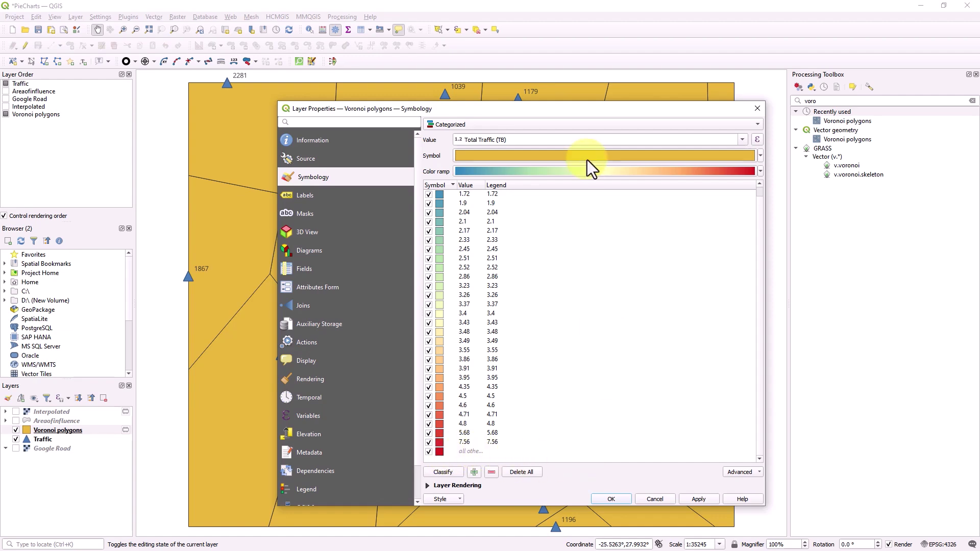
{"action": "left_click_drag", "start_coordinate": [610, 108], "coordinate": [584, 84]}
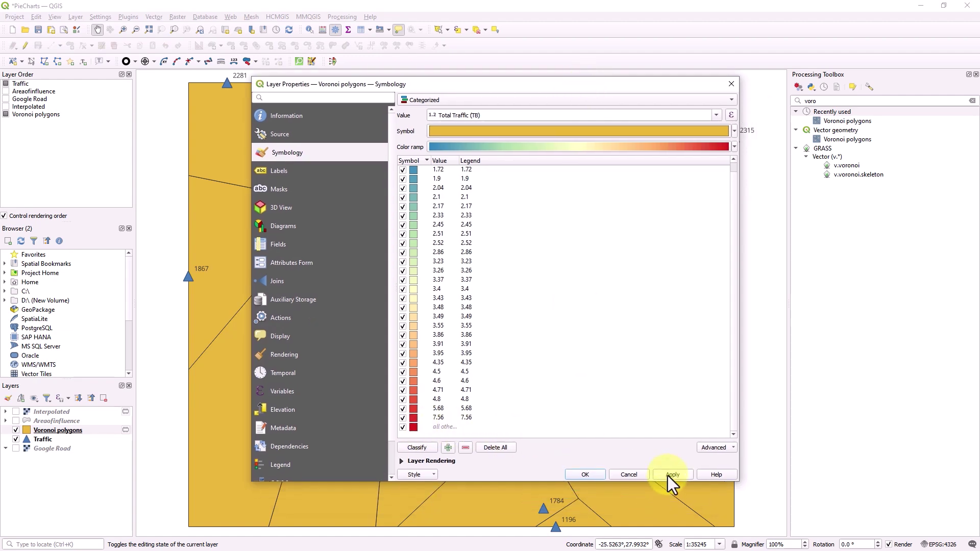
{"action": "left_click", "coordinate": [585, 475]}
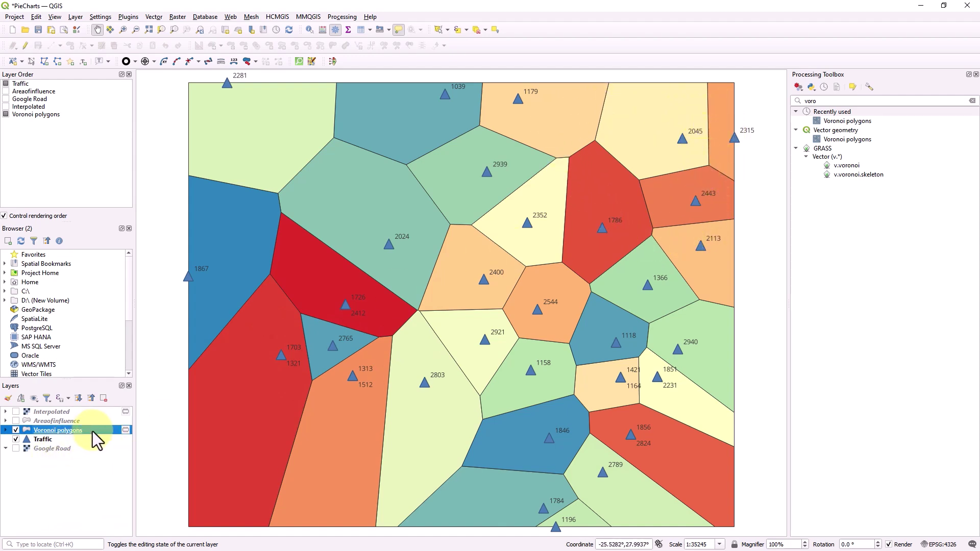
- Hide the Traffic layer and lower Voronoi polygons opacity to 58.9%
{"action": "left_click", "coordinate": [16, 439]}
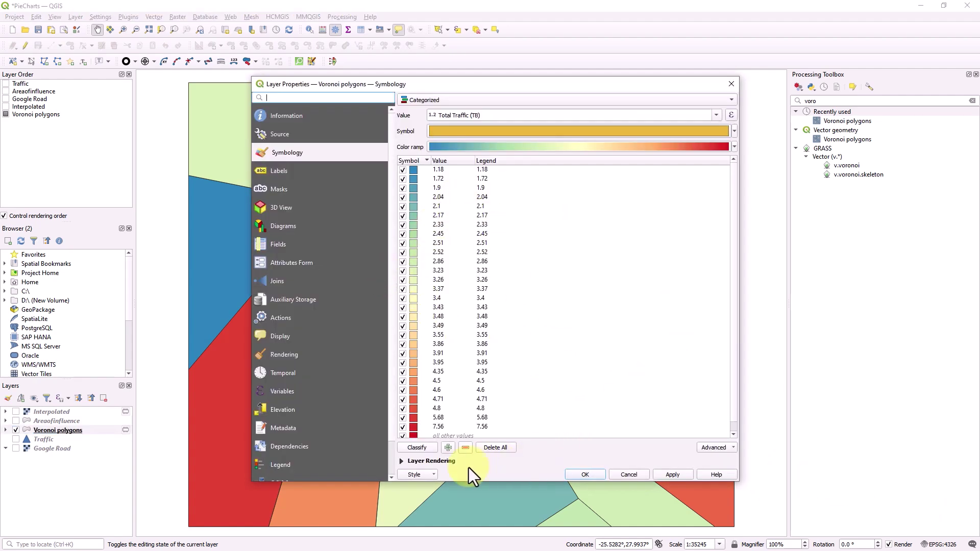
{"action": "left_click", "coordinate": [401, 461]}
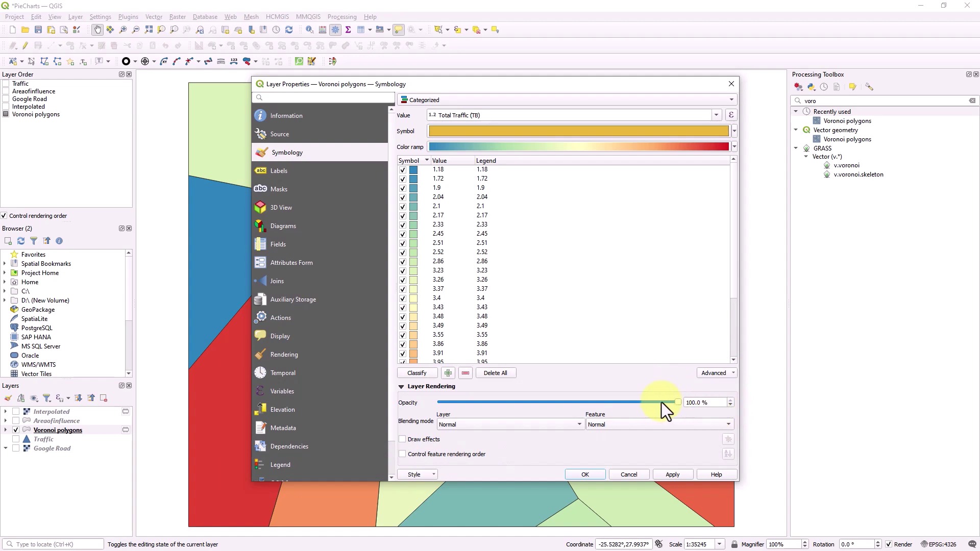
{"action": "left_click_drag", "start_coordinate": [662, 402], "coordinate": [612, 401]}
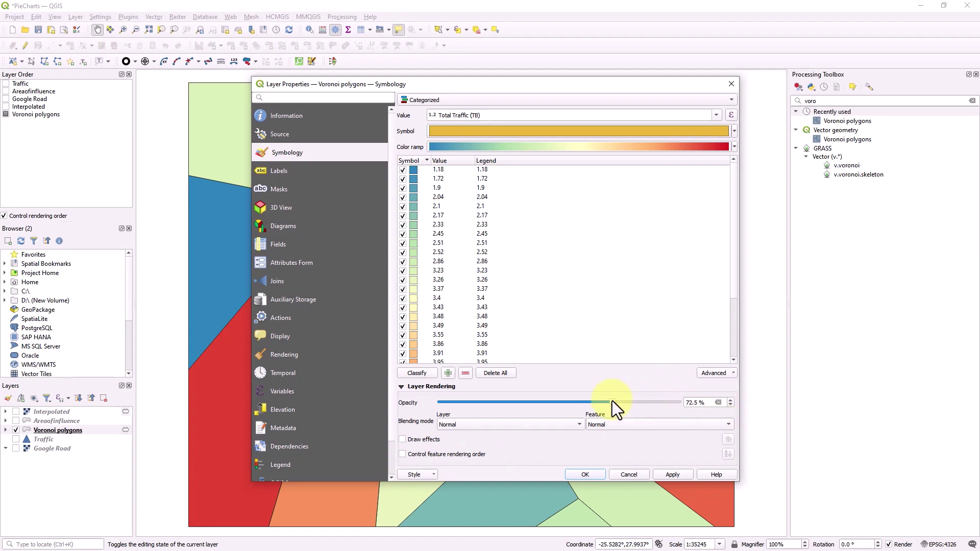
{"action": "left_click", "coordinate": [671, 475]}
{"action": "left_click", "coordinate": [581, 476]}
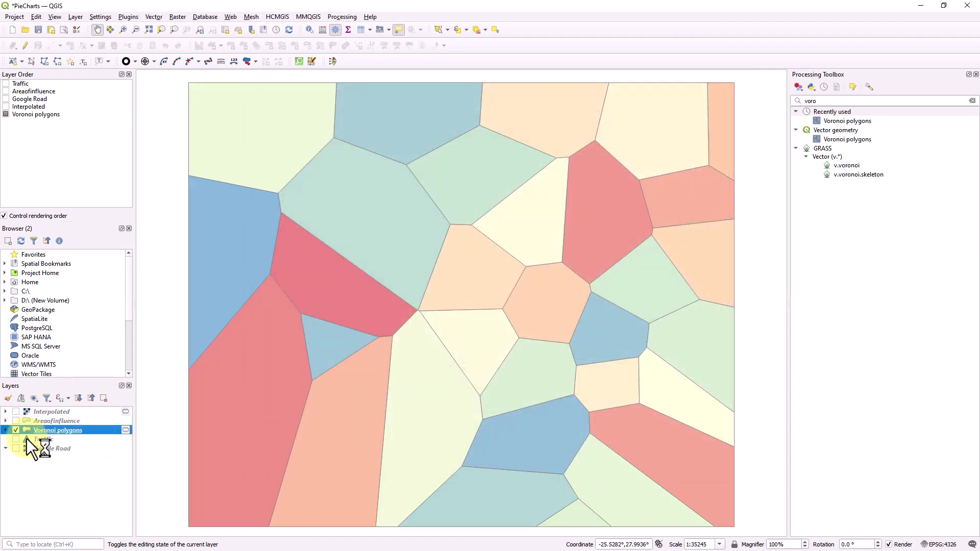
- Move Voronoi polygons above Google Road in the layer order, leaving Google Road hidden
{"action": "left_click", "coordinate": [16, 448]}
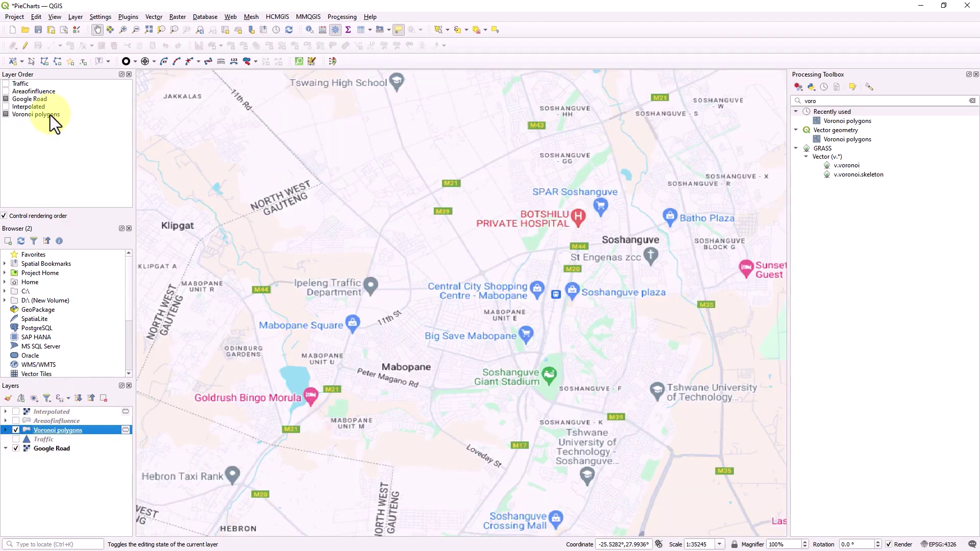
{"action": "left_click", "coordinate": [35, 115]}
{"action": "left_click_drag", "start_coordinate": [34, 115], "coordinate": [36, 99]}
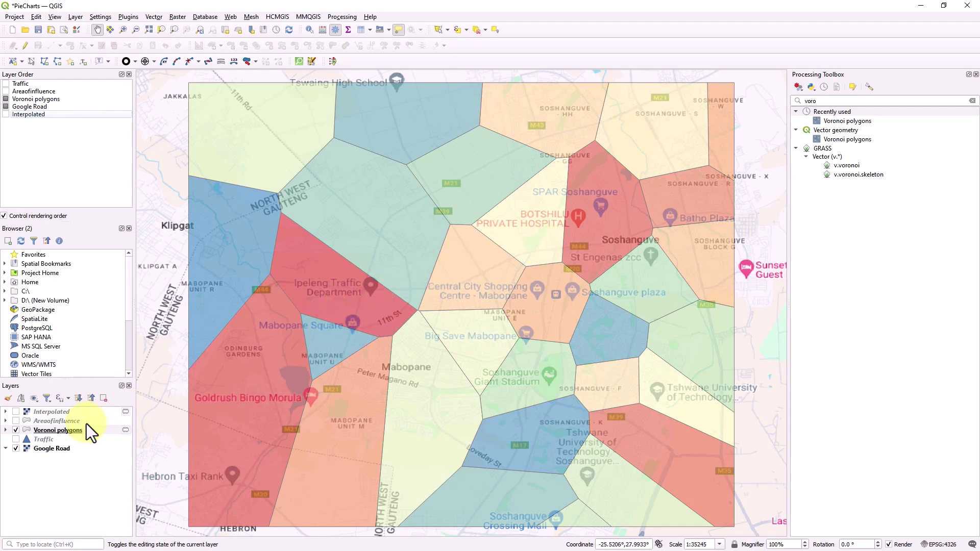
{"action": "left_click", "coordinate": [17, 450]}
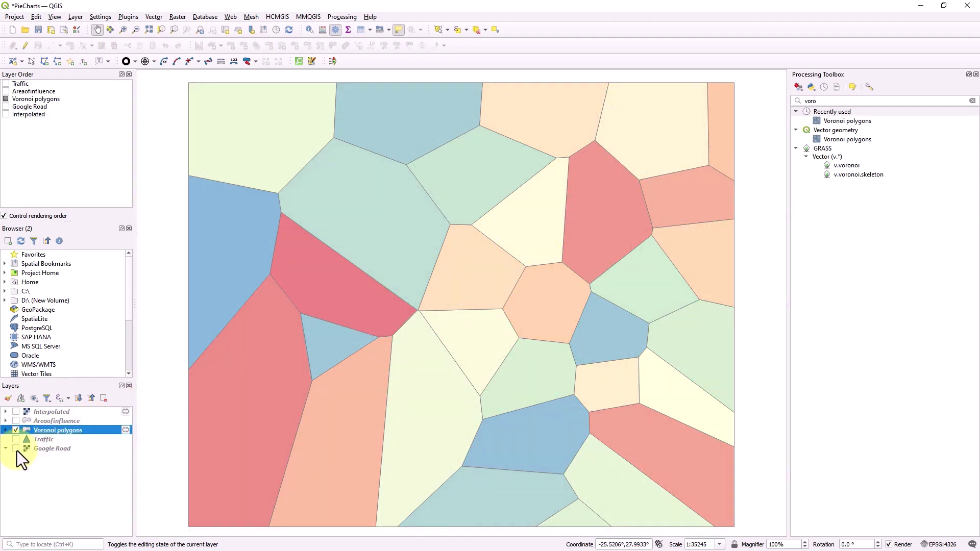
- Turn on Single Labels for Voronoi polygons using the Site ID field
{"action": "double_click", "coordinate": [90, 431]}
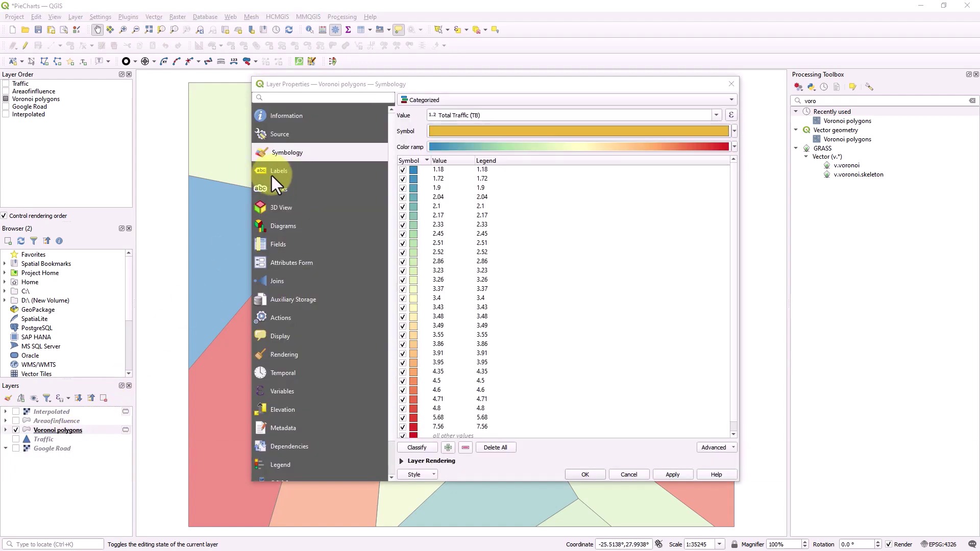
{"action": "left_click", "coordinate": [282, 173]}
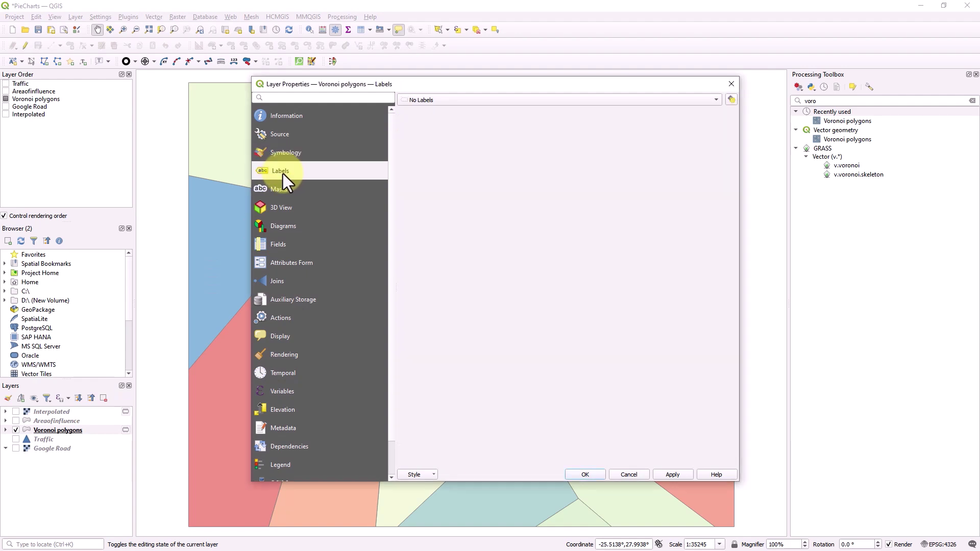
{"action": "left_click", "coordinate": [460, 101]}
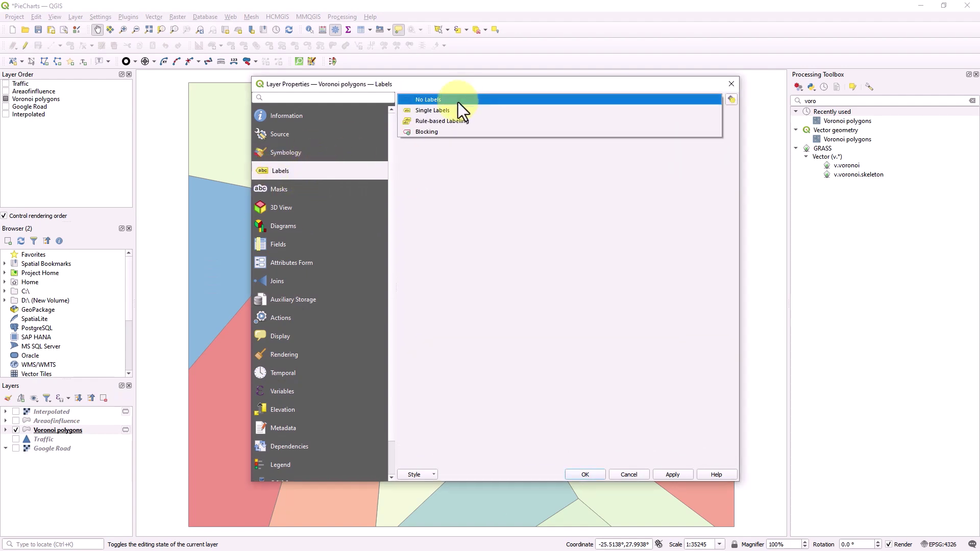
{"action": "left_click", "coordinate": [449, 105]}
{"action": "left_click", "coordinate": [725, 101]}
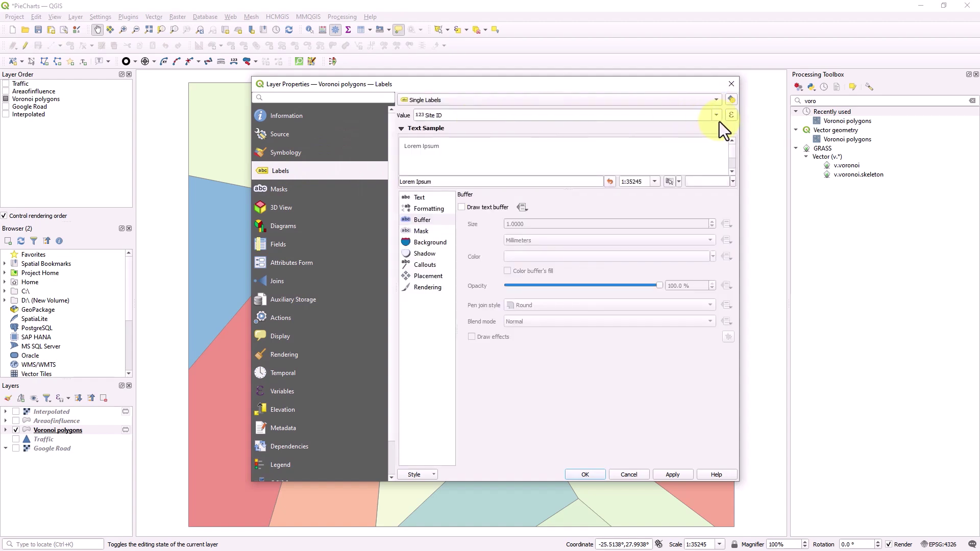
{"action": "left_click", "coordinate": [717, 115]}
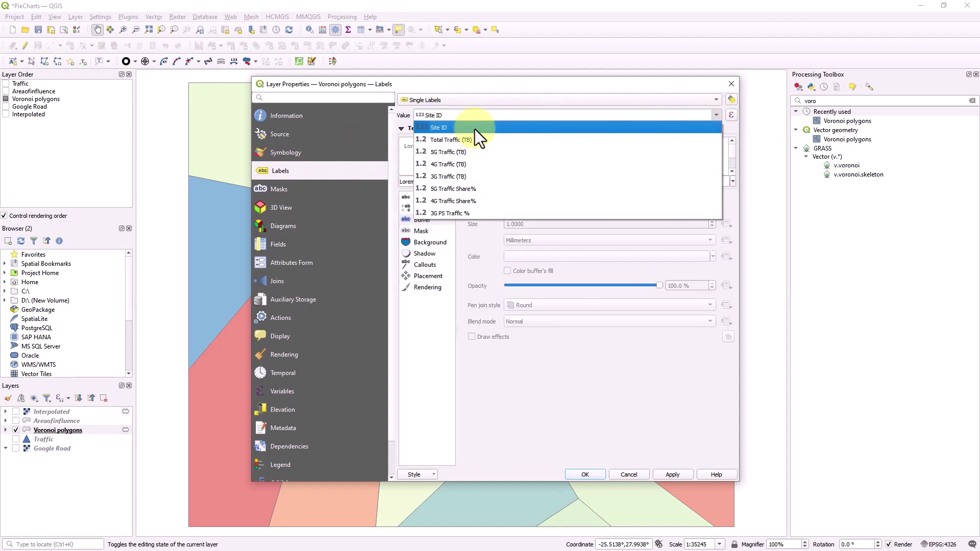
{"action": "left_click", "coordinate": [475, 129]}
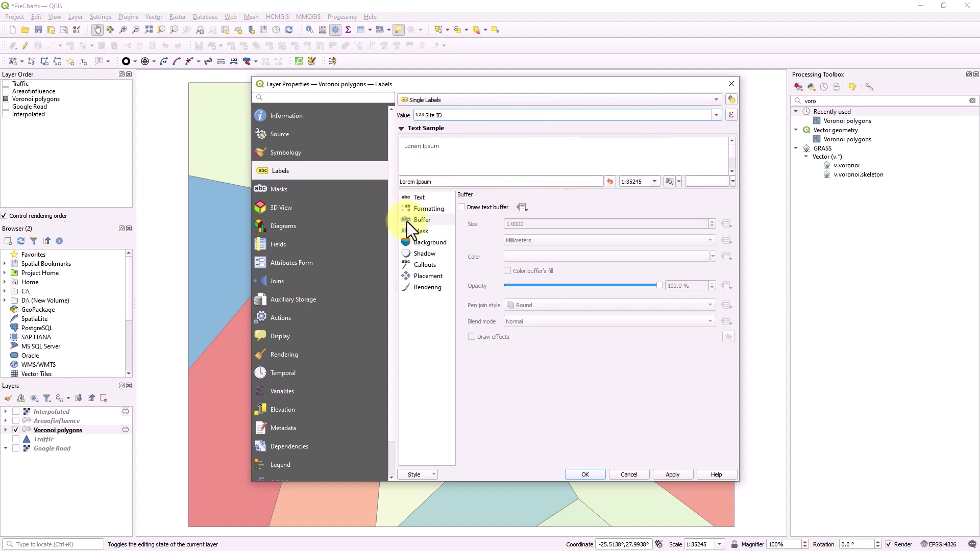
- Give the Site ID labels a yellow text buffer, then apply and close
{"action": "left_click", "coordinate": [421, 219]}
{"action": "left_click", "coordinate": [494, 209]}
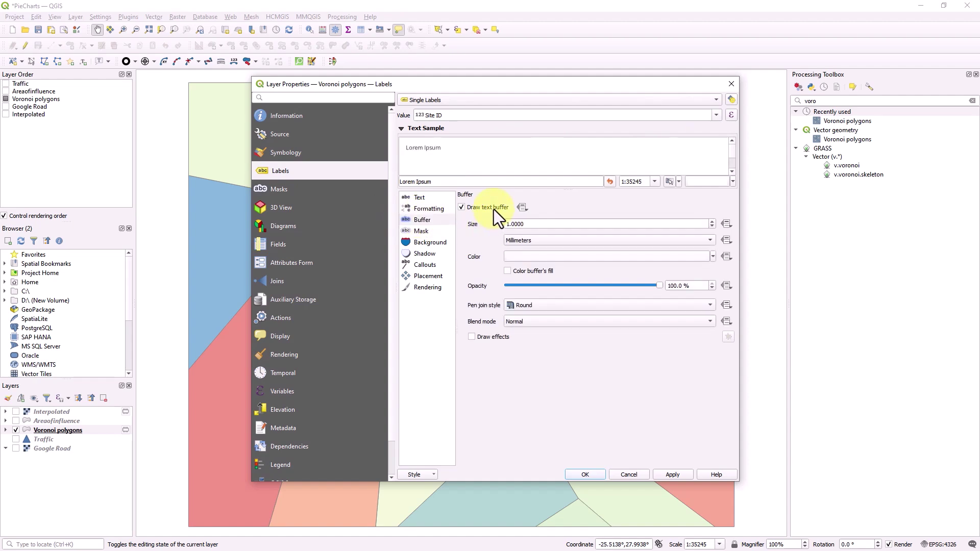
{"action": "left_click", "coordinate": [537, 256]}
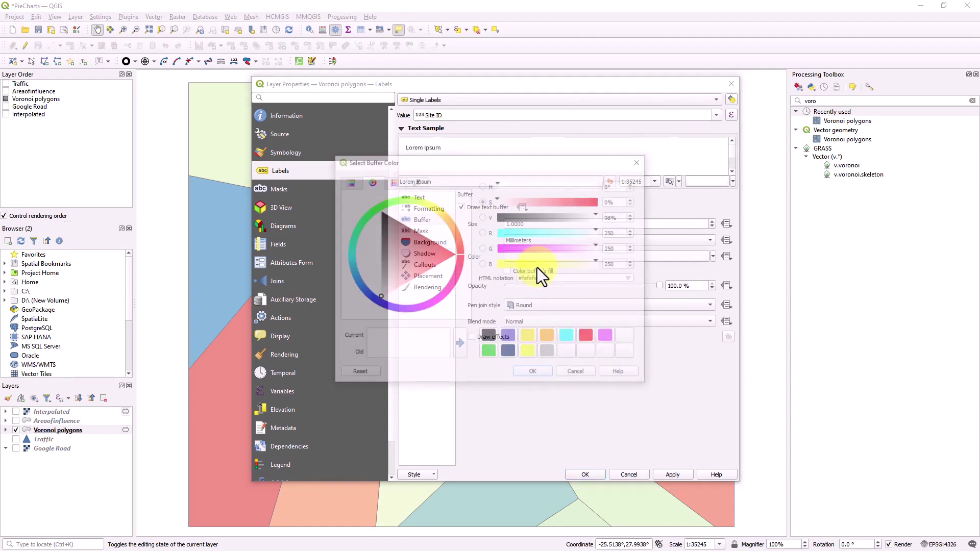
{"action": "left_click", "coordinate": [528, 353]}
{"action": "left_click", "coordinate": [528, 378]}
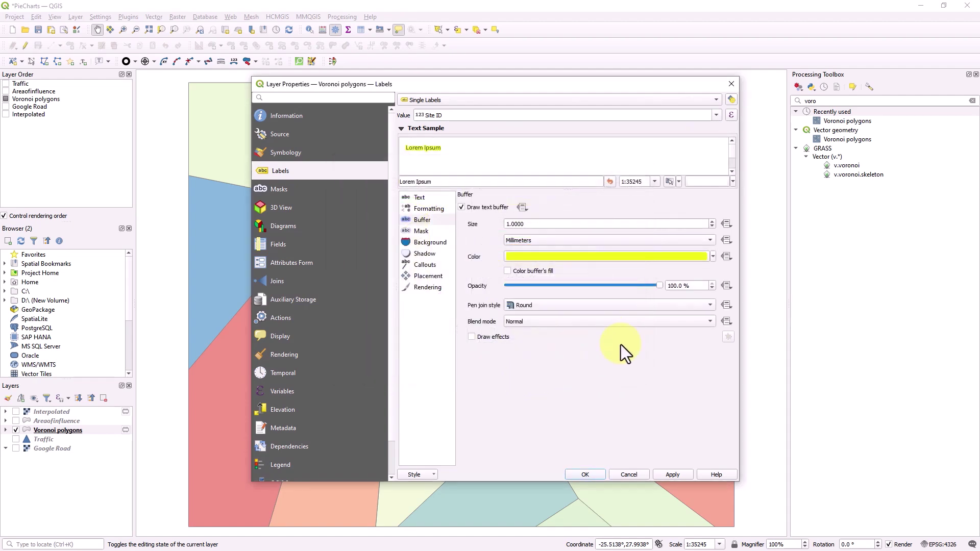
{"action": "left_click", "coordinate": [672, 475]}
{"action": "left_click", "coordinate": [587, 474]}
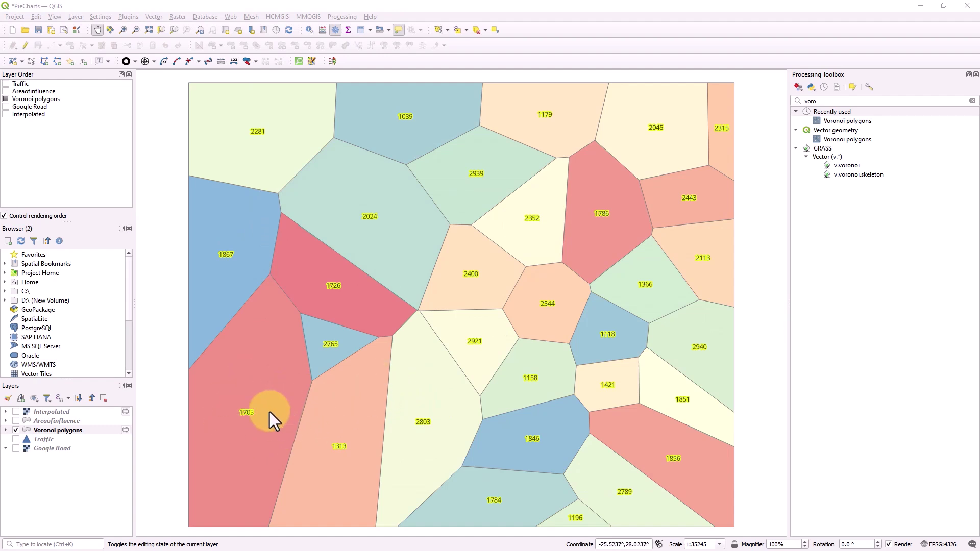
{"action": "right_click", "coordinate": [99, 429]}
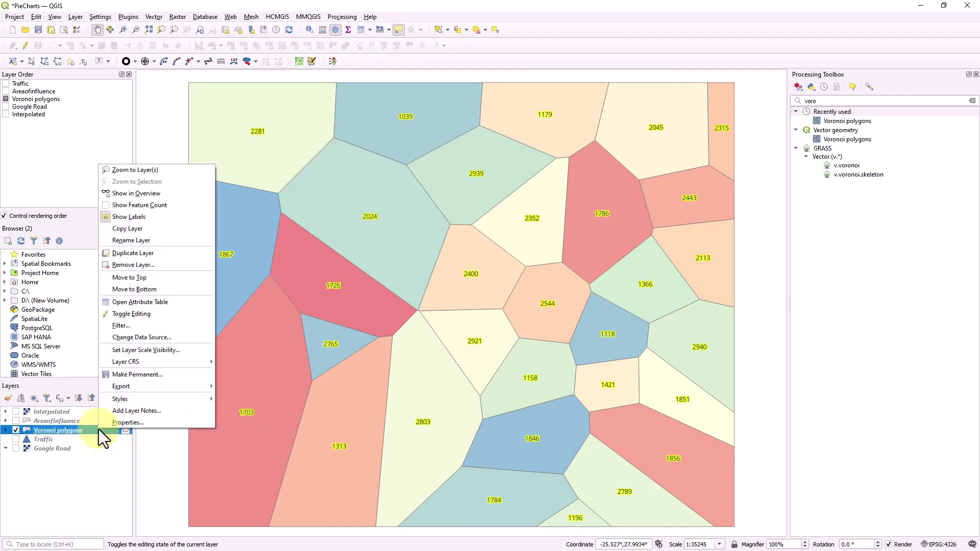
{"action": "left_click", "coordinate": [137, 302]}
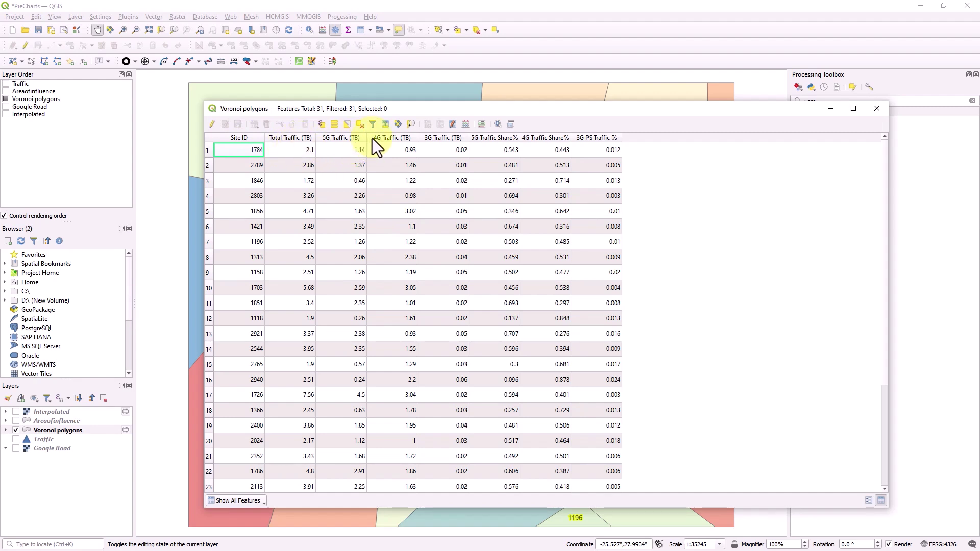
{"action": "left_click_drag", "start_coordinate": [434, 110], "coordinate": [628, 122]}
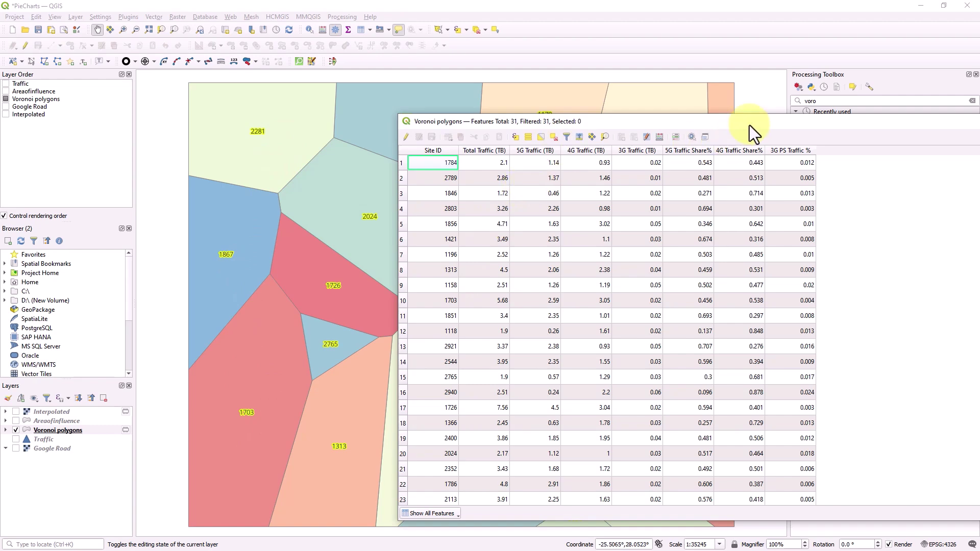
{"action": "left_click_drag", "start_coordinate": [749, 124], "coordinate": [700, 113]}
{"action": "left_click", "coordinate": [896, 110]}
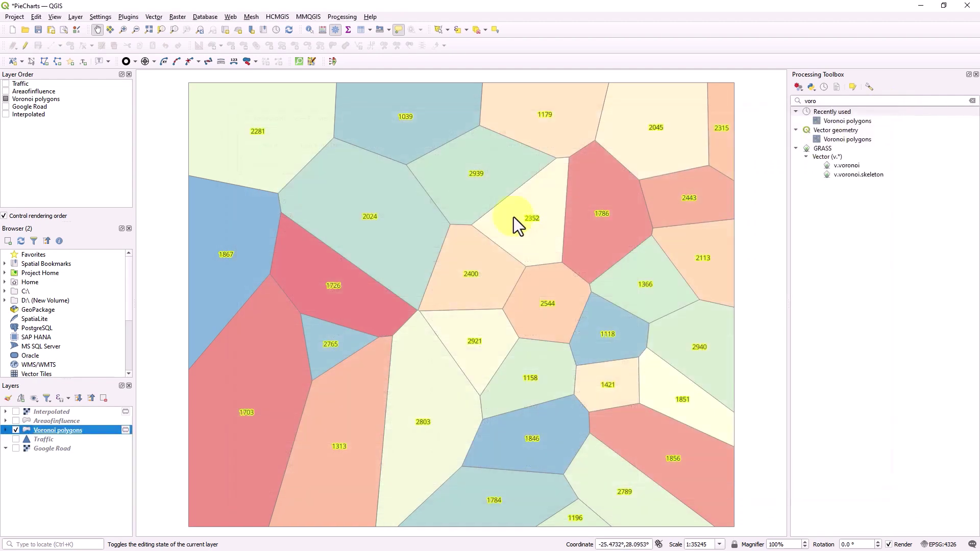
- On the Voronoi polygons Diagrams page, set the diagram type to Pie Chart
{"action": "double_click", "coordinate": [102, 430]}
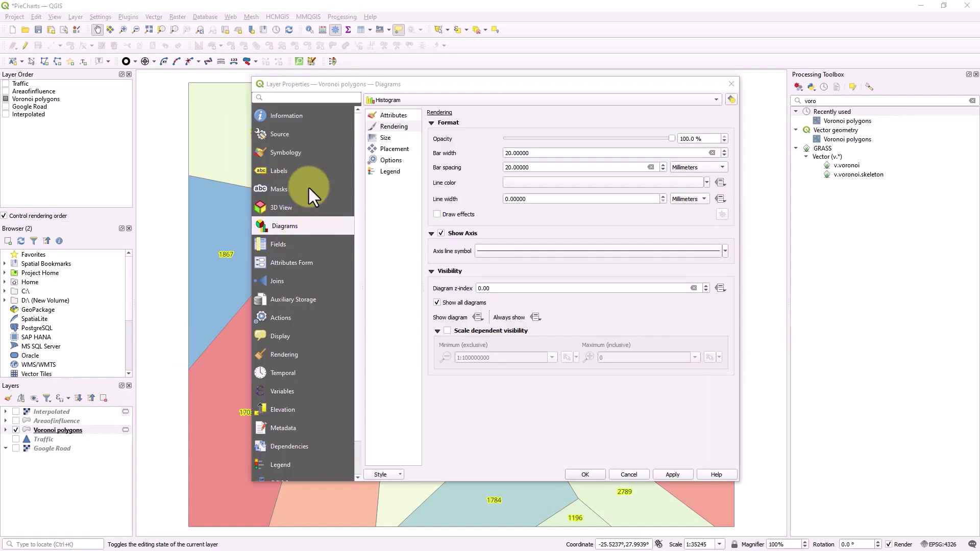
{"action": "left_click", "coordinate": [300, 151]}
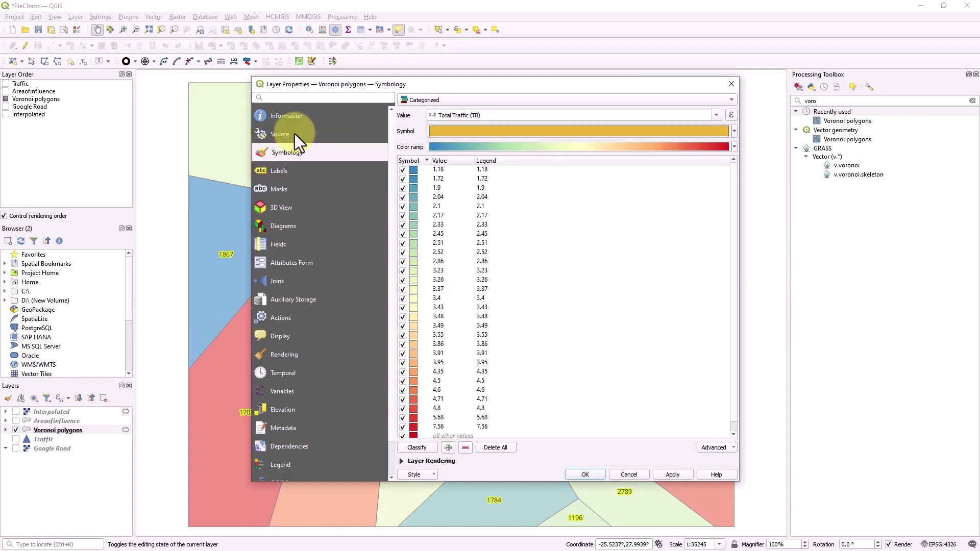
{"action": "left_click", "coordinate": [283, 227]}
{"action": "left_click", "coordinate": [448, 100]}
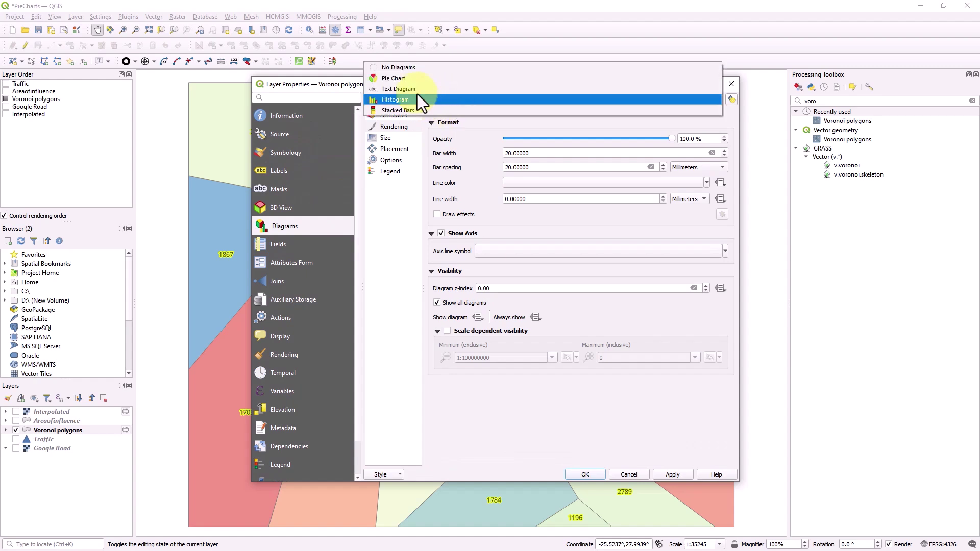
{"action": "left_click", "coordinate": [412, 69]}
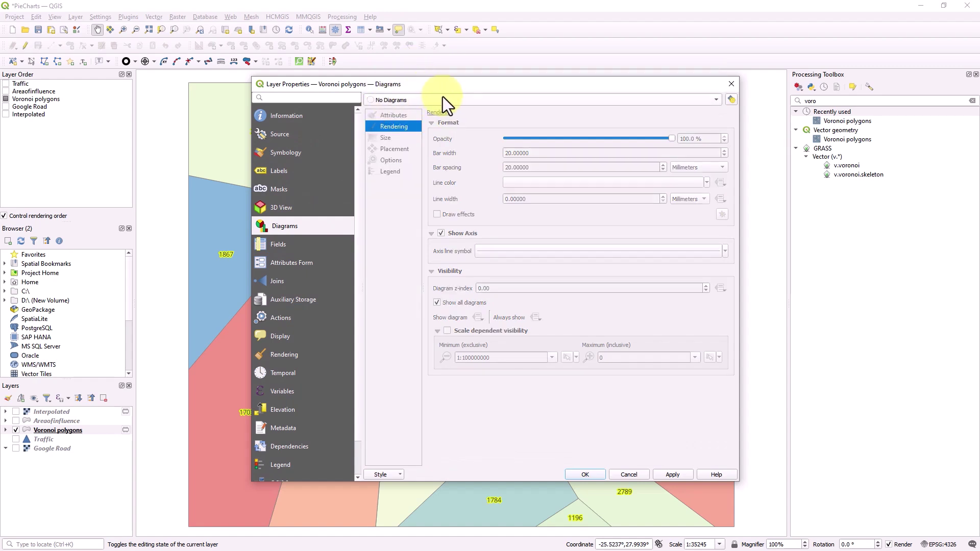
{"action": "left_click", "coordinate": [442, 98]}
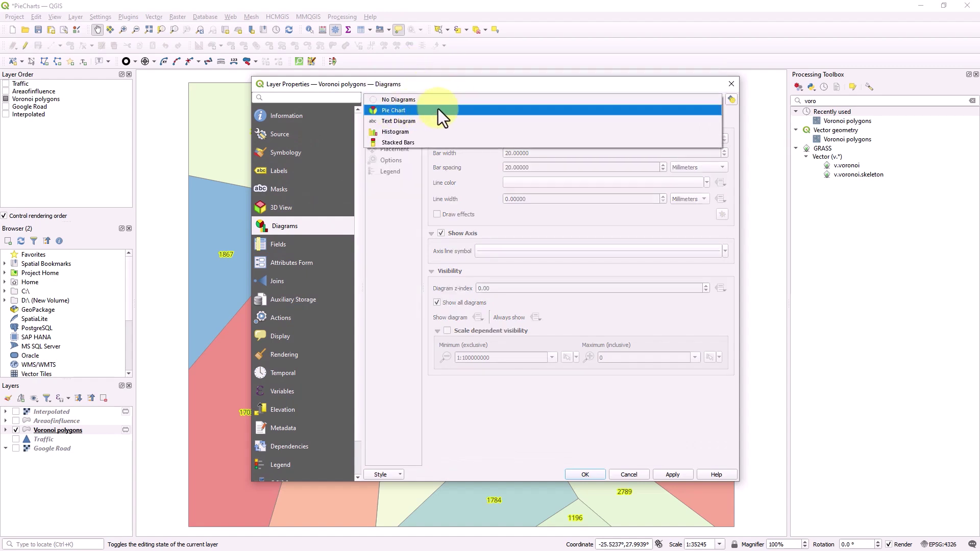
{"action": "left_click", "coordinate": [400, 110]}
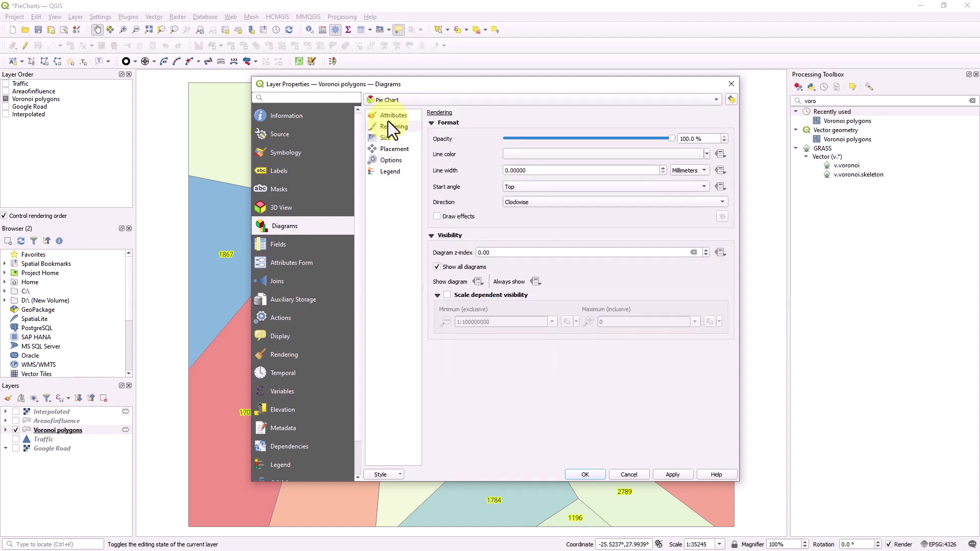
- Remove the three assigned traffic attributes from the pie chart and select 5G Traffic (TB)
{"action": "left_click", "coordinate": [385, 117]}
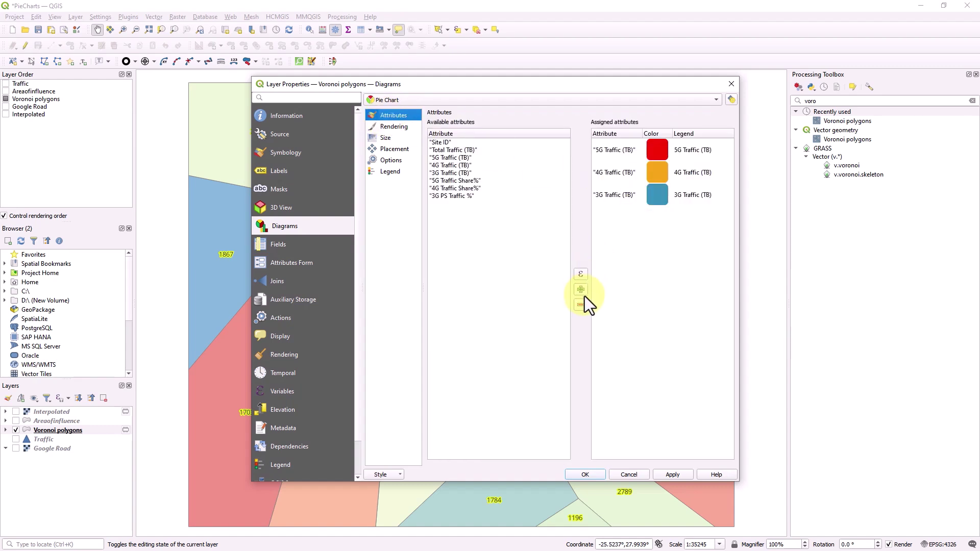
{"action": "left_click_drag", "start_coordinate": [624, 151], "coordinate": [617, 193]}
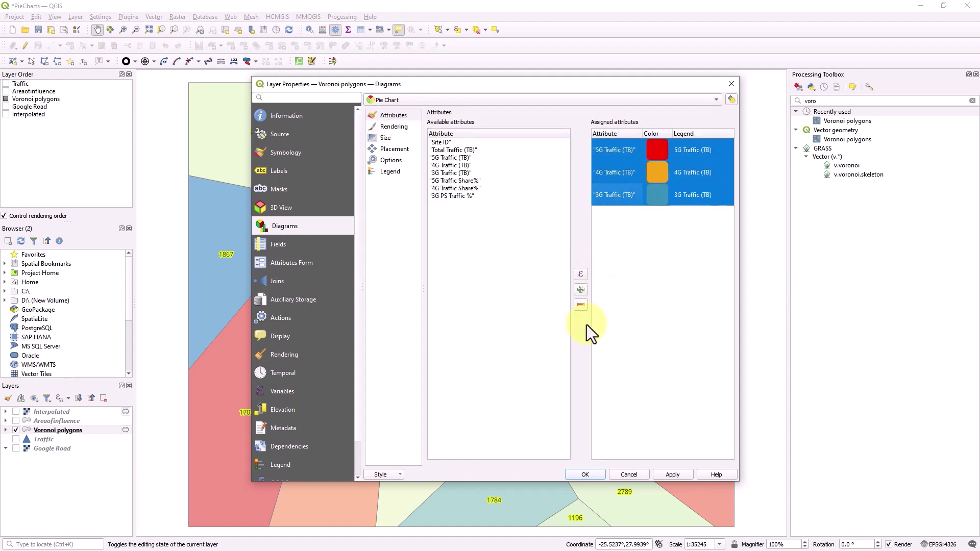
{"action": "left_click", "coordinate": [580, 305]}
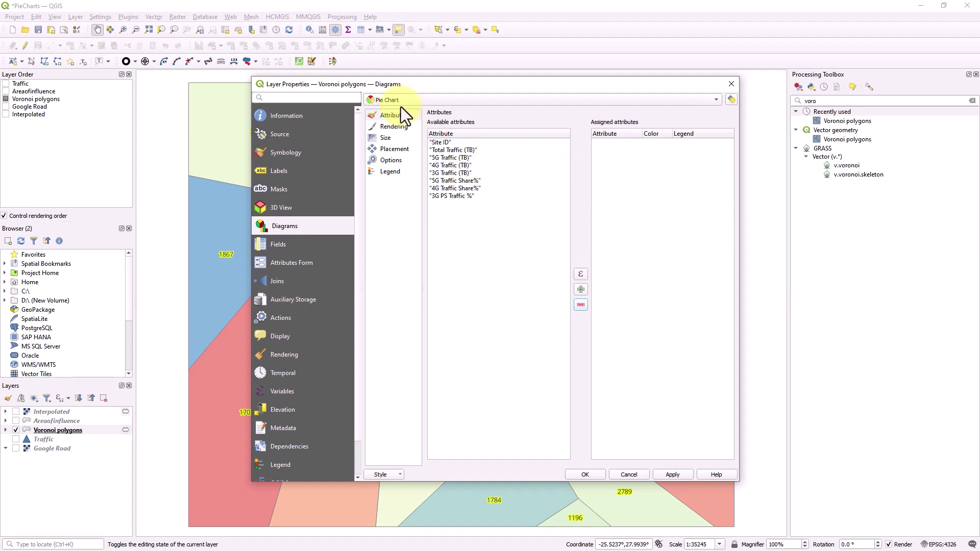
{"action": "left_click", "coordinate": [459, 158]}
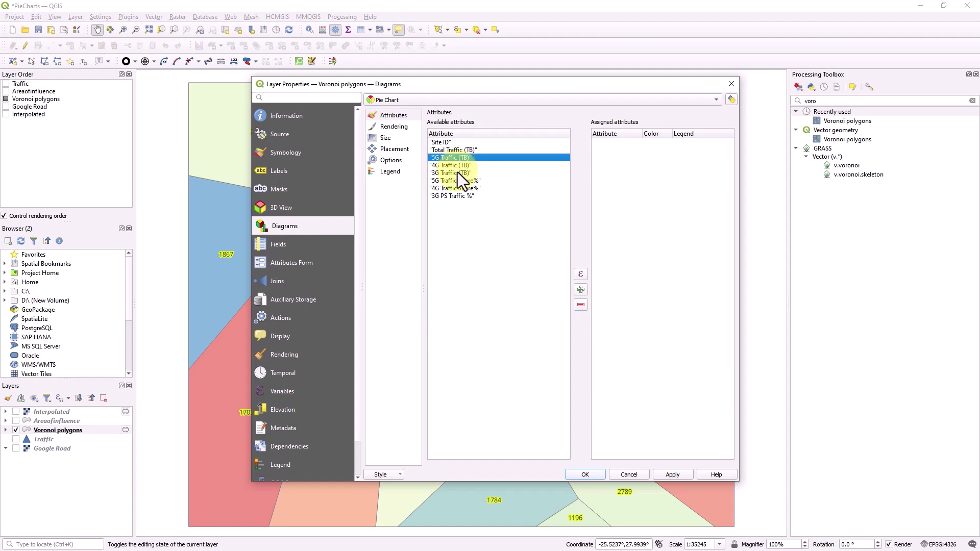
- Add the 5G, 4G and 3G Traffic (TB) fields to the pie chart
{"action": "left_click", "coordinate": [457, 172], "text": "shift"}
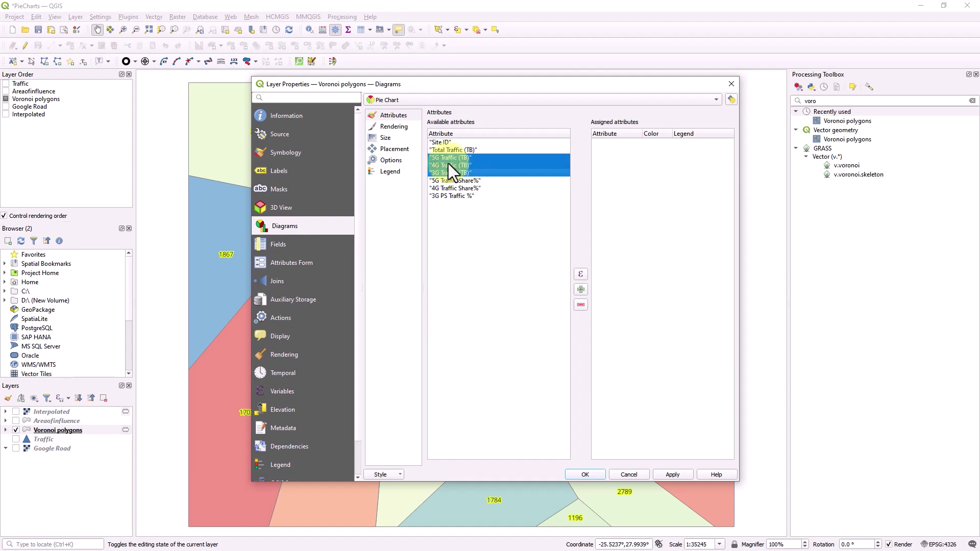
{"action": "left_click", "coordinate": [581, 290]}
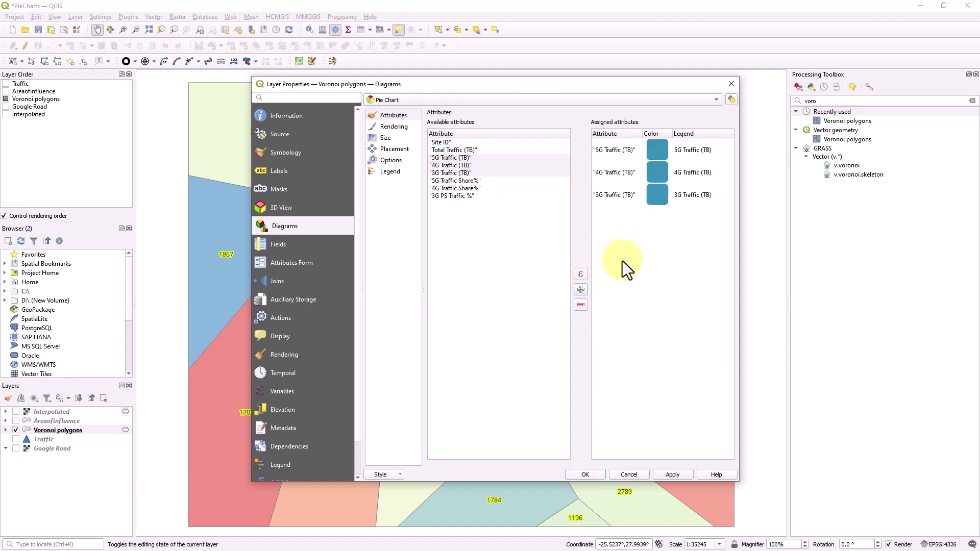
{"action": "left_click", "coordinate": [620, 153]}
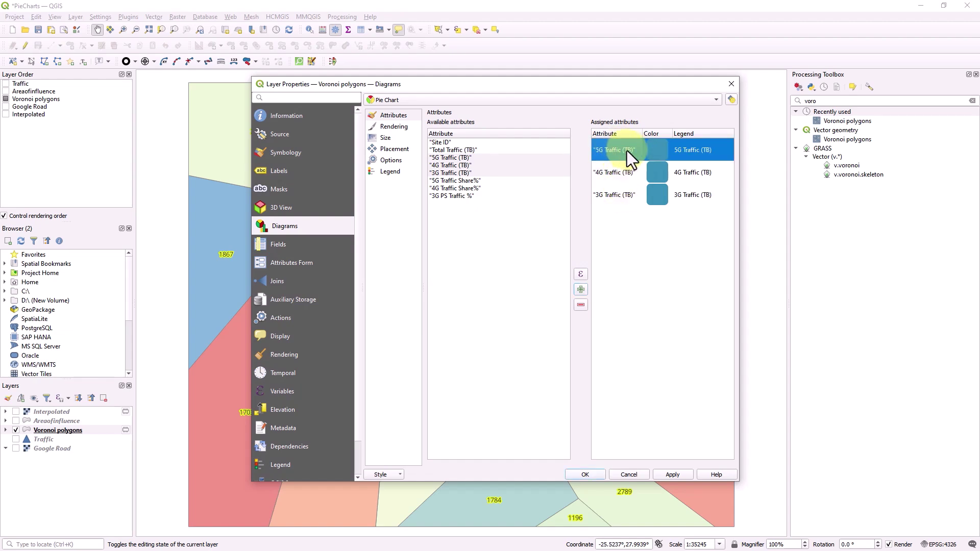
{"action": "double_click", "coordinate": [661, 153]}
{"action": "key", "text": "Escape"}
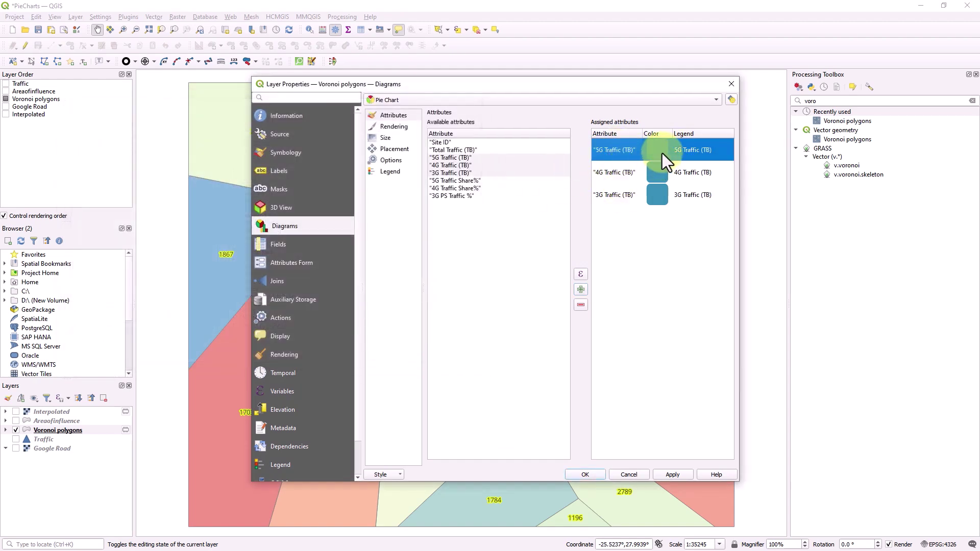
- Colour the 5G slice red and the 4G slice orange, then apply
{"action": "double_click", "coordinate": [663, 153]}
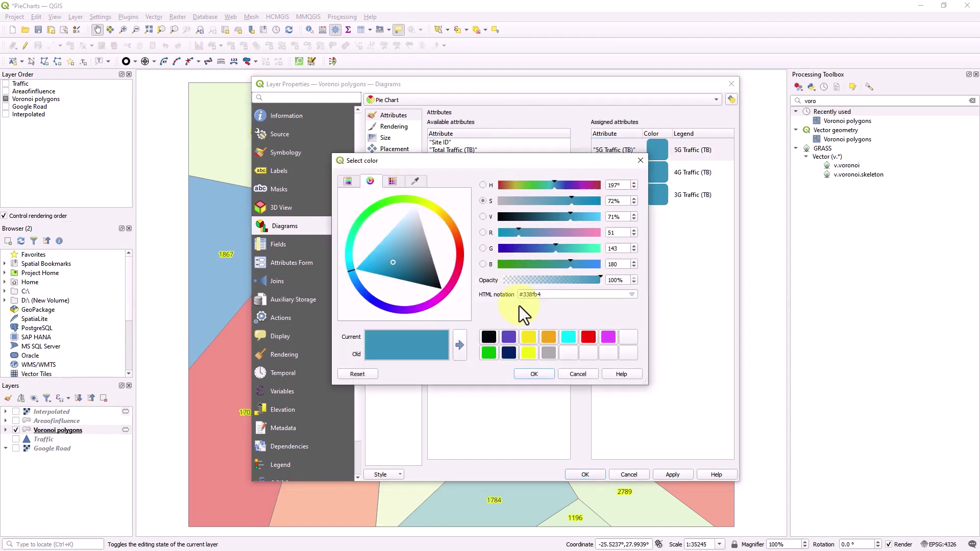
{"action": "left_click", "coordinate": [588, 337]}
{"action": "left_click", "coordinate": [534, 374]}
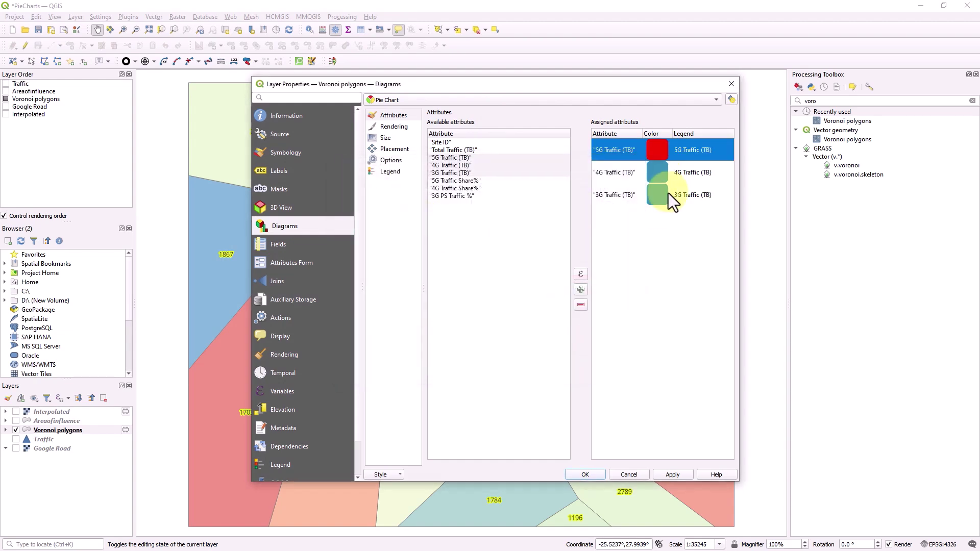
{"action": "double_click", "coordinate": [662, 174]}
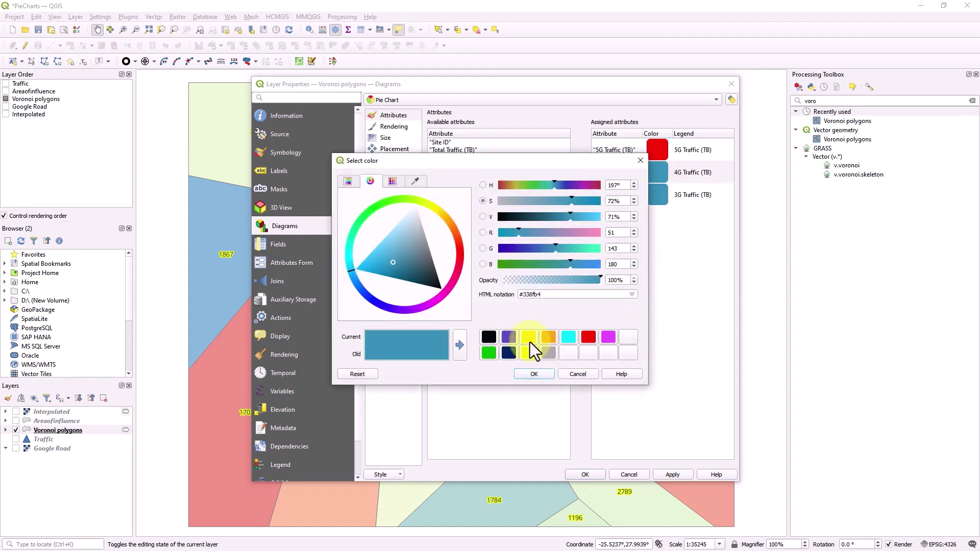
{"action": "left_click", "coordinate": [549, 337]}
{"action": "left_click", "coordinate": [534, 374]}
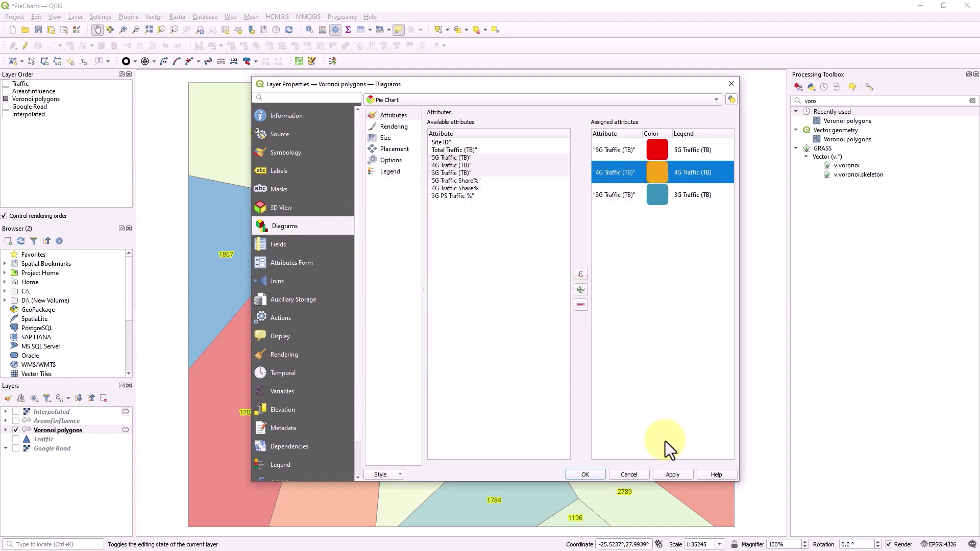
{"action": "left_click", "coordinate": [668, 476]}
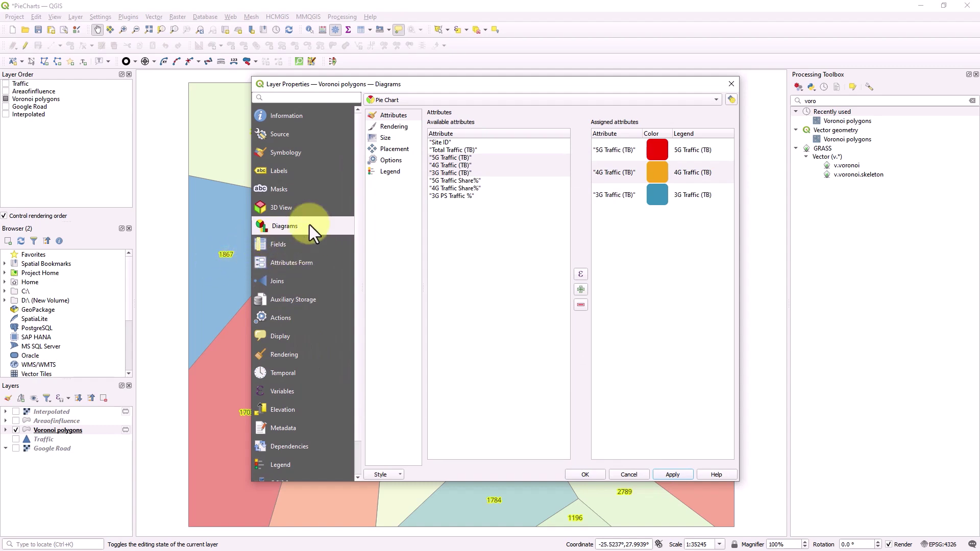
- Switch the pie charts to Fixed size and change it from 15 to 9 mm
{"action": "left_click", "coordinate": [389, 138]}
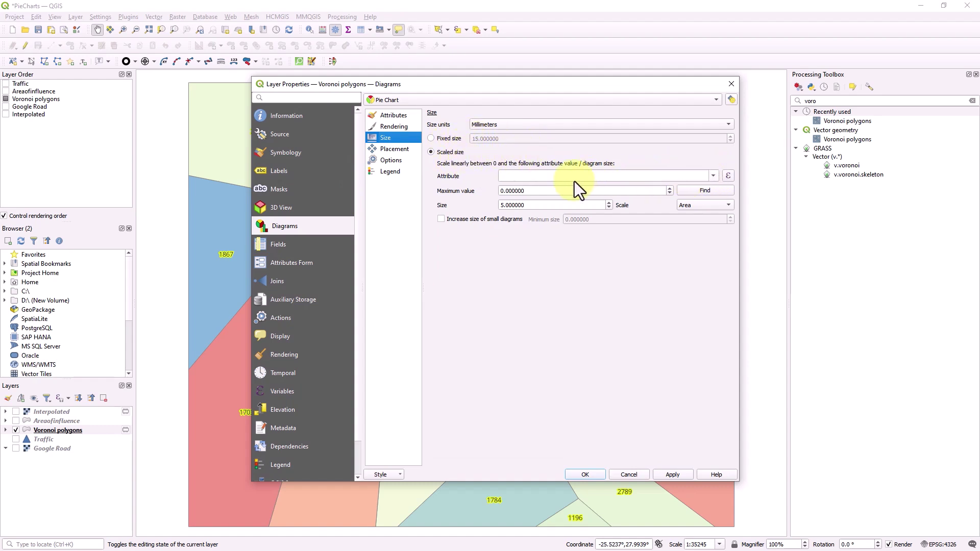
{"action": "left_click", "coordinate": [443, 140]}
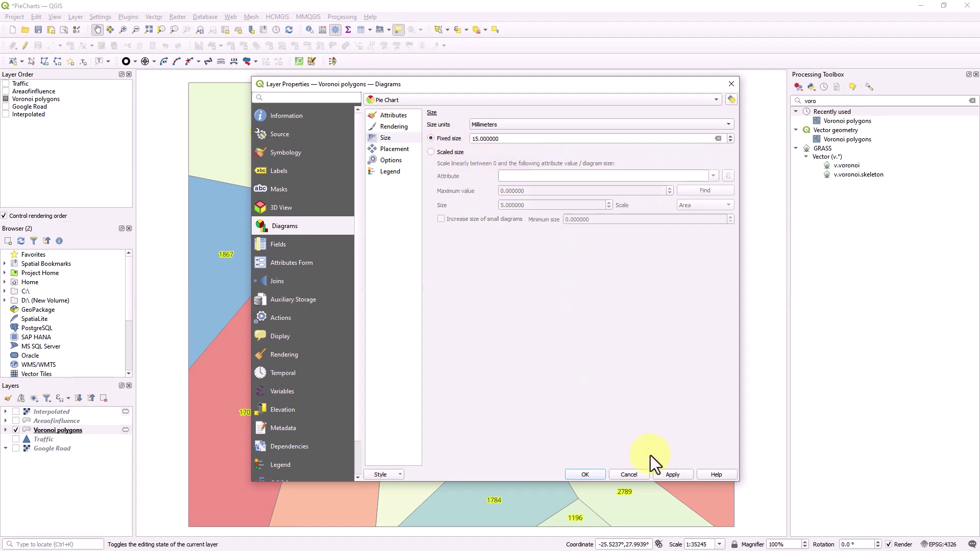
{"action": "left_click", "coordinate": [664, 474]}
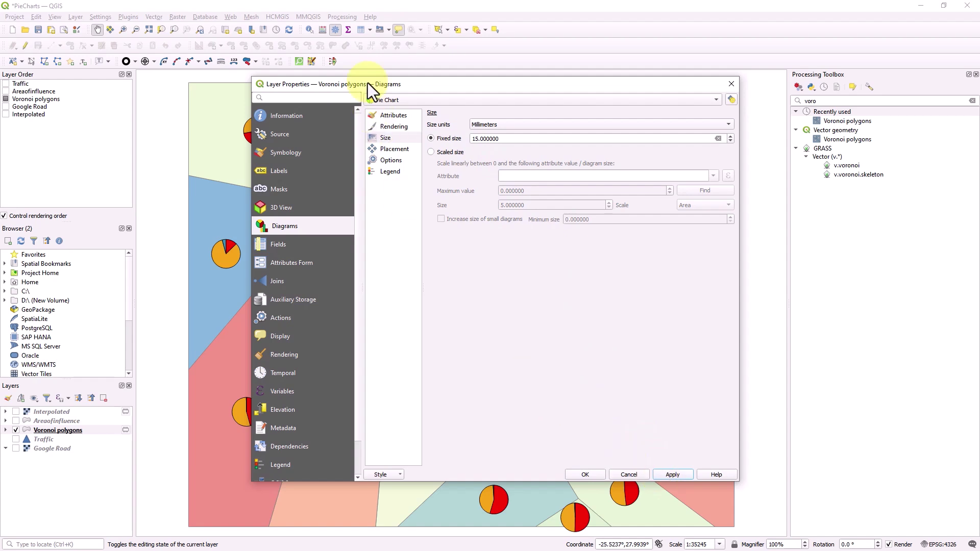
{"action": "left_click_drag", "start_coordinate": [367, 83], "coordinate": [681, 78]}
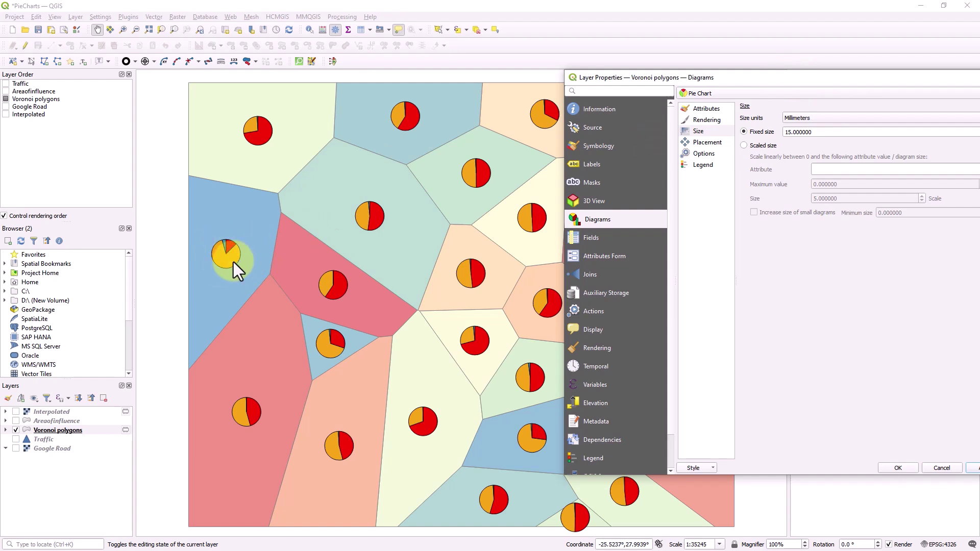
{"action": "left_click_drag", "start_coordinate": [773, 79], "coordinate": [638, 105]}
{"action": "left_click_drag", "start_coordinate": [694, 158], "coordinate": [608, 151]}
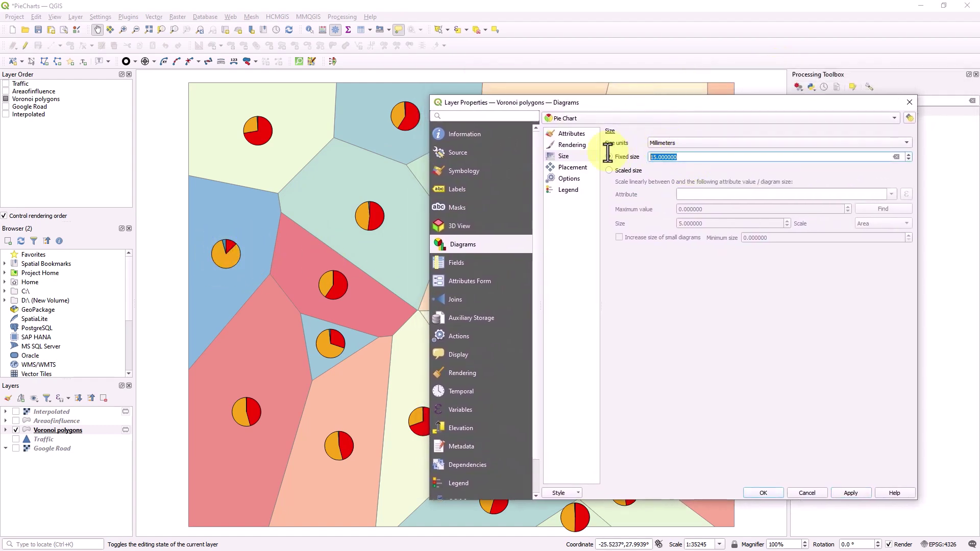
{"action": "type", "text": "9"}
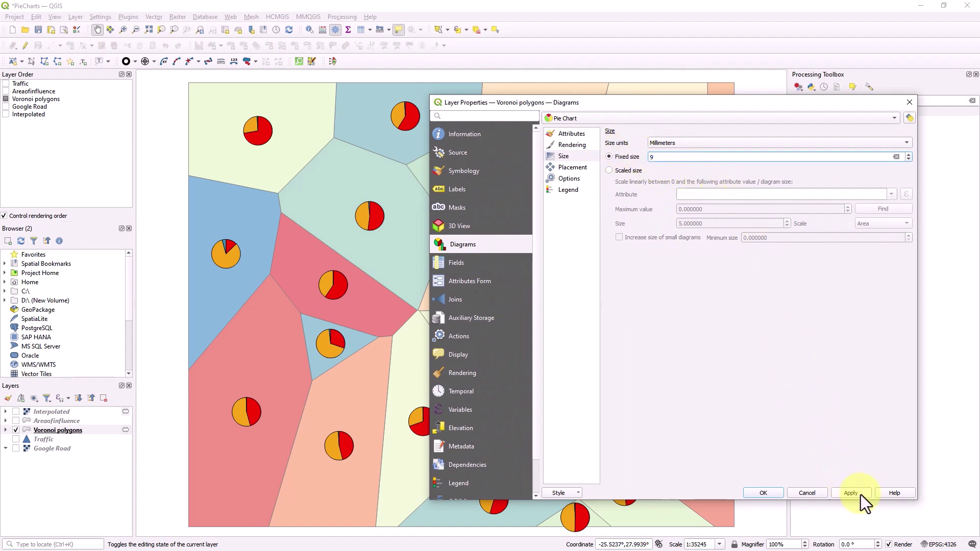
{"action": "left_click", "coordinate": [857, 493]}
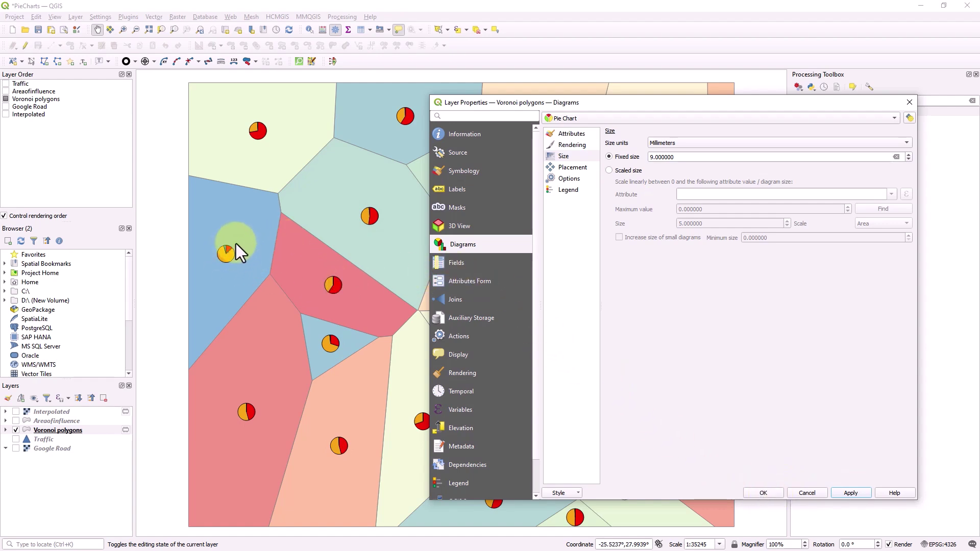
- Set the Site ID label placement distance to 8 mm from the polygon centroid and apply
{"action": "left_click", "coordinate": [469, 188]}
{"action": "left_click_drag", "start_coordinate": [605, 107], "coordinate": [590, 88]}
{"action": "left_click", "coordinate": [587, 275]}
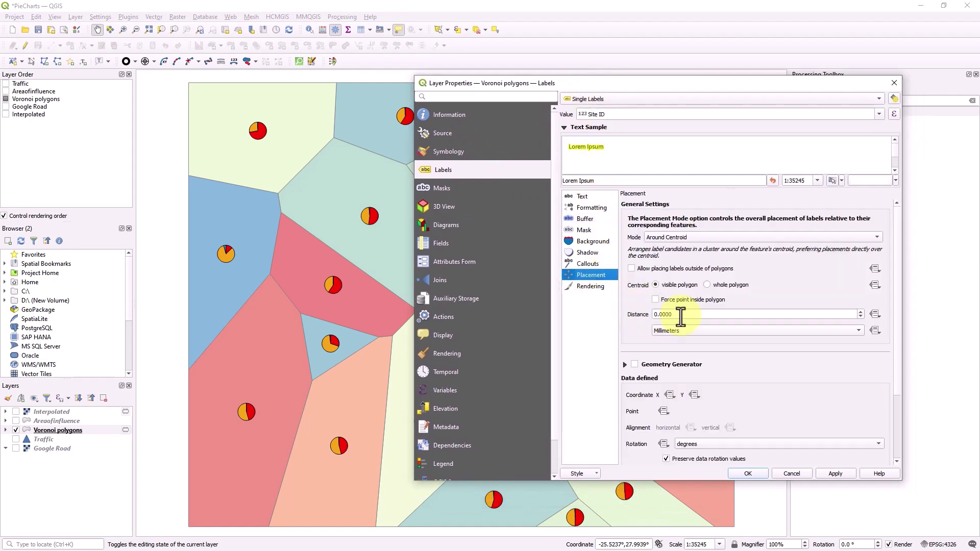
{"action": "left_click_drag", "start_coordinate": [722, 319], "coordinate": [653, 314]}
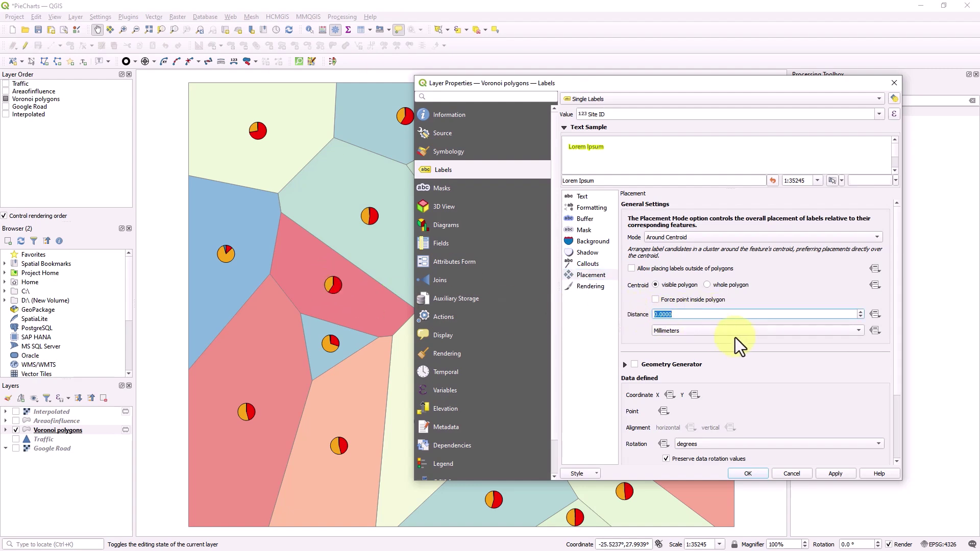
{"action": "type", "text": "8"}
{"action": "left_click", "coordinate": [835, 474]}
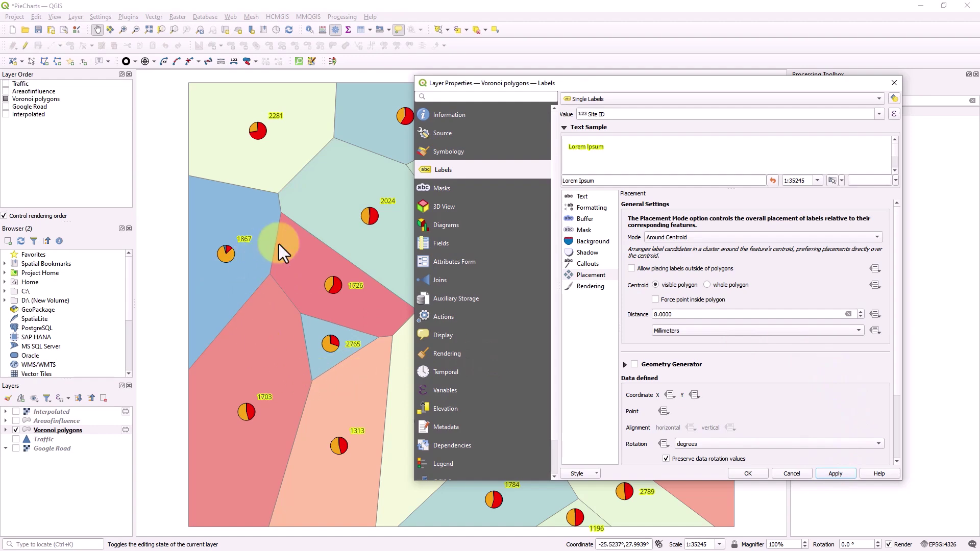
{"action": "left_click", "coordinate": [746, 473]}
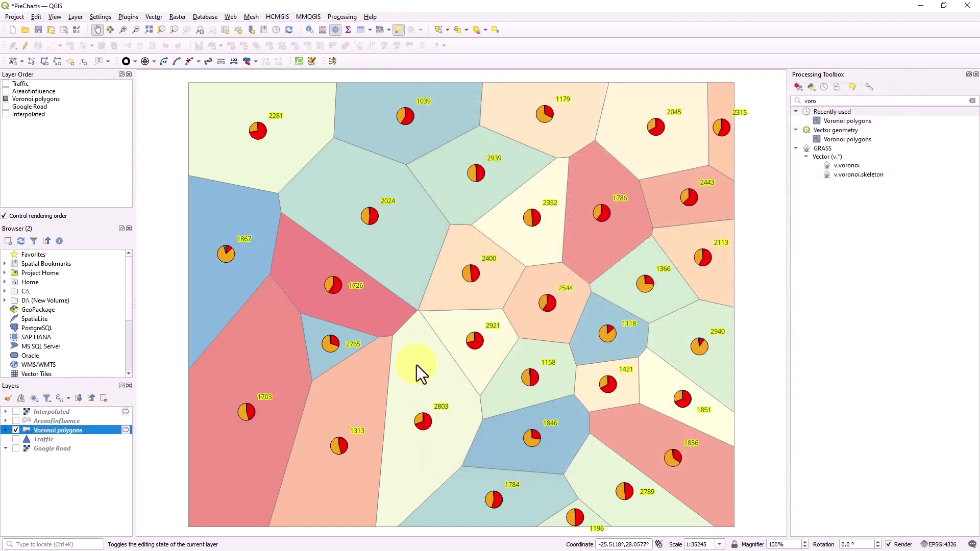
- Expand the Voronoi polygons legend and scroll to the Total Traffic classes and 5G/4G/3G pie entries
{"action": "left_click", "coordinate": [6, 430]}
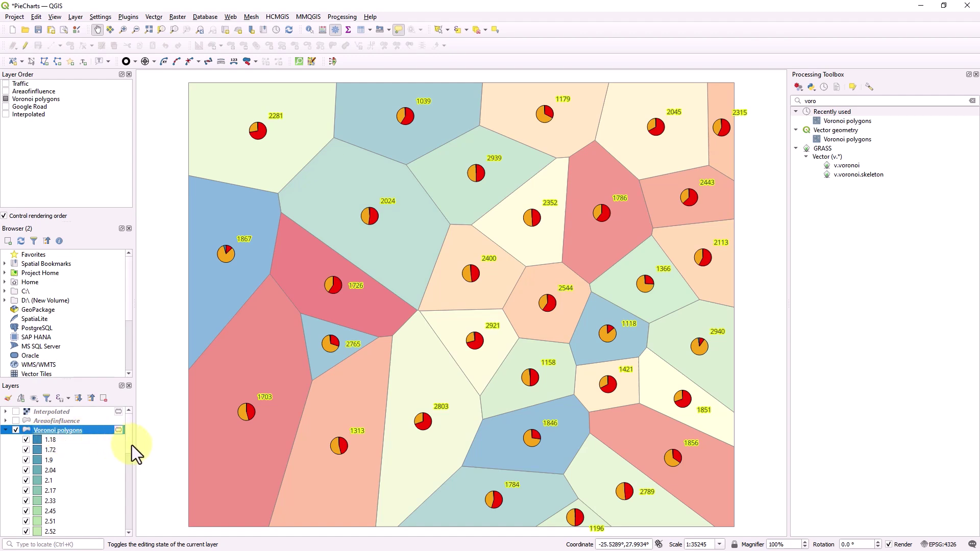
{"action": "scroll", "coordinate": [131, 446], "scroll_direction": "down", "scroll_amount": 3}
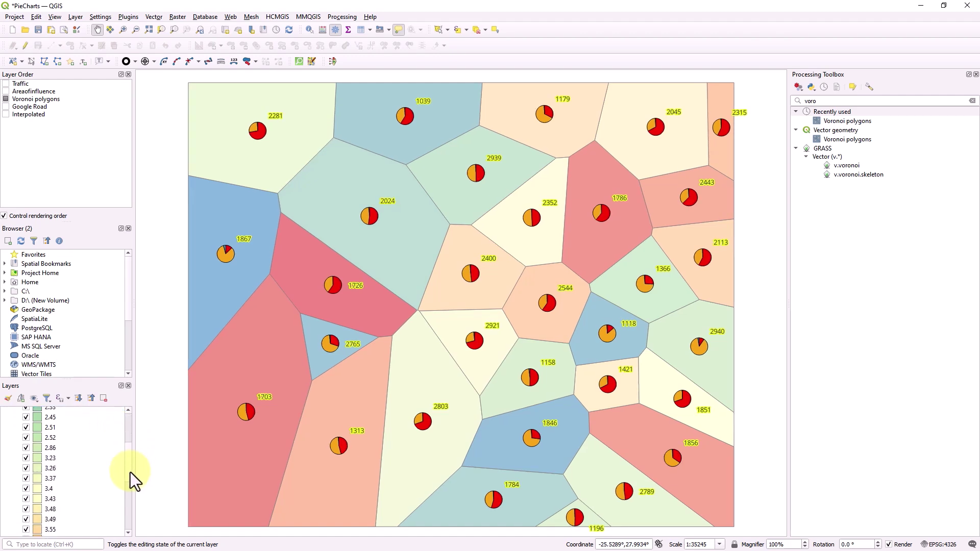
{"action": "scroll", "coordinate": [130, 474], "scroll_direction": "down", "scroll_amount": 5}
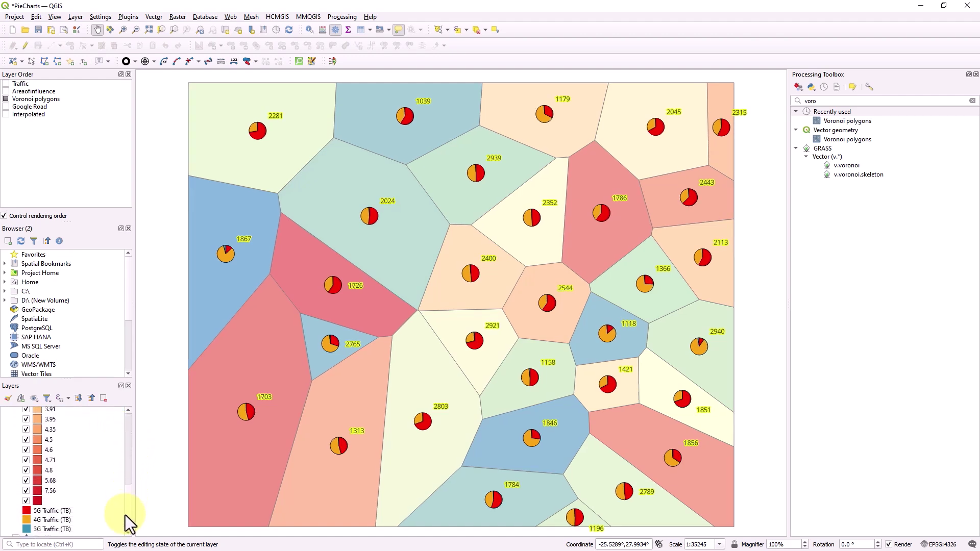
{"action": "scroll", "coordinate": [124, 515], "scroll_direction": "down", "scroll_amount": 1}
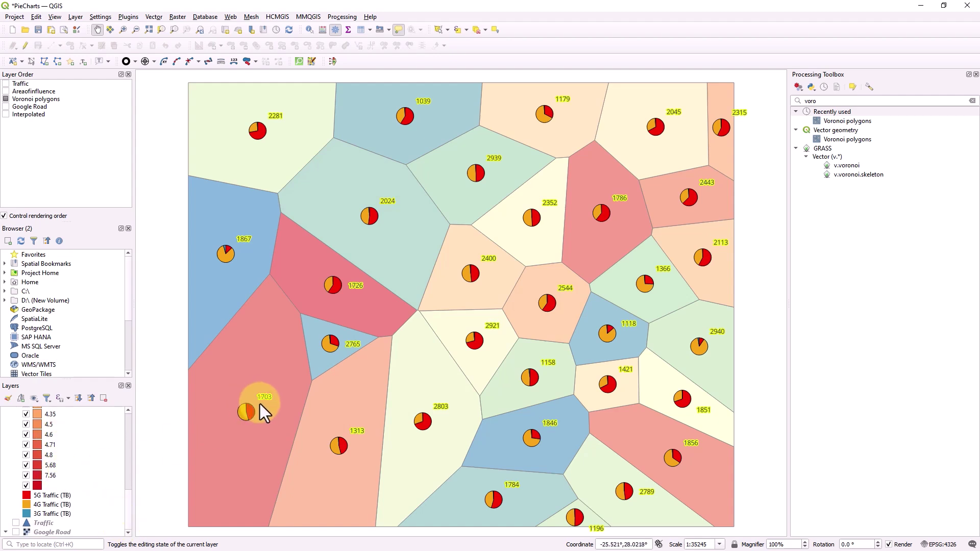